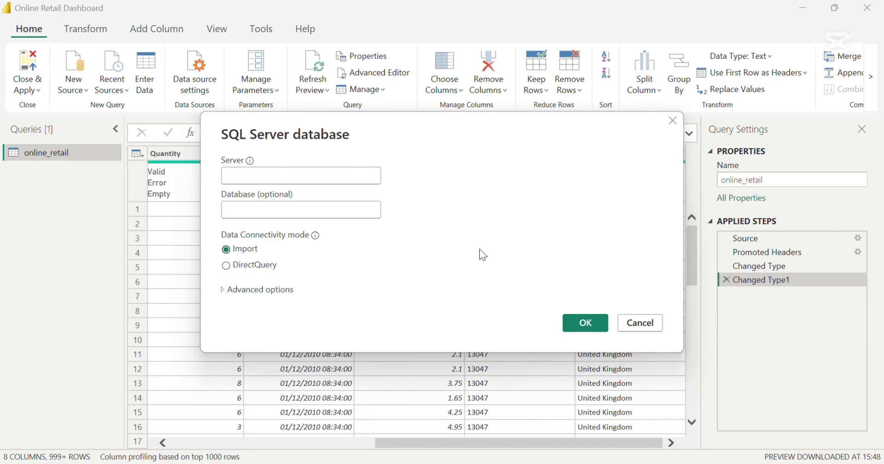
Set the SQL Server database connection's server to DESKTOP-85KEF41\SQLEXPRESS and choose DirectQuery as the data connectivity mode.
type("DESKTOP-85KEF41\\SQLEXPRESS")
left_click(226, 266)
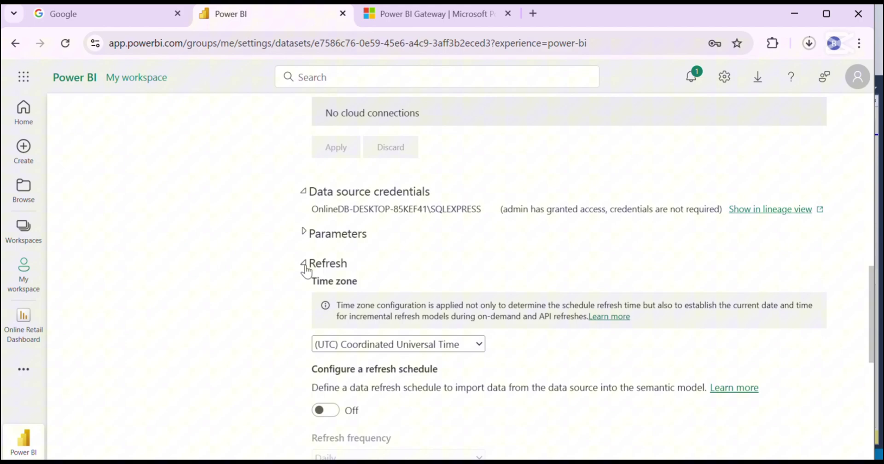
scroll(305, 272, "down", 3)
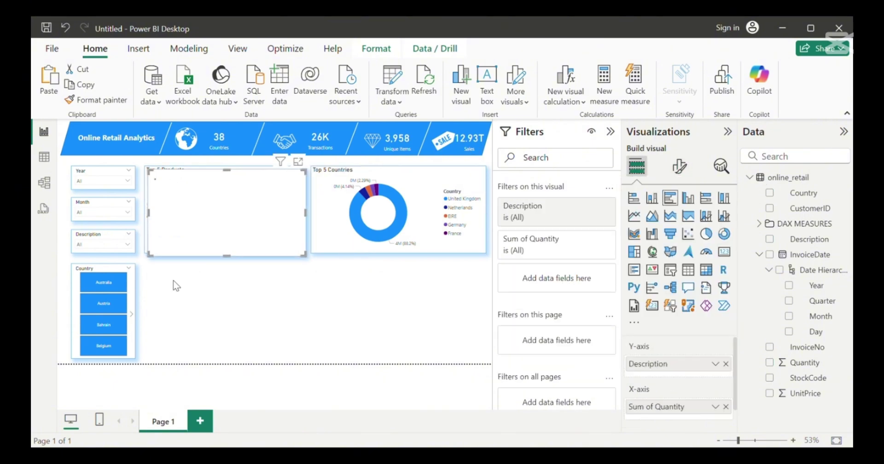
Change the chart below Top 5 Products into a line chart by InvoiceDate Month, replacing Quantity with a measure from DAX MEASURES.
left_click(634, 216)
left_click(788, 316)
left_click(769, 362)
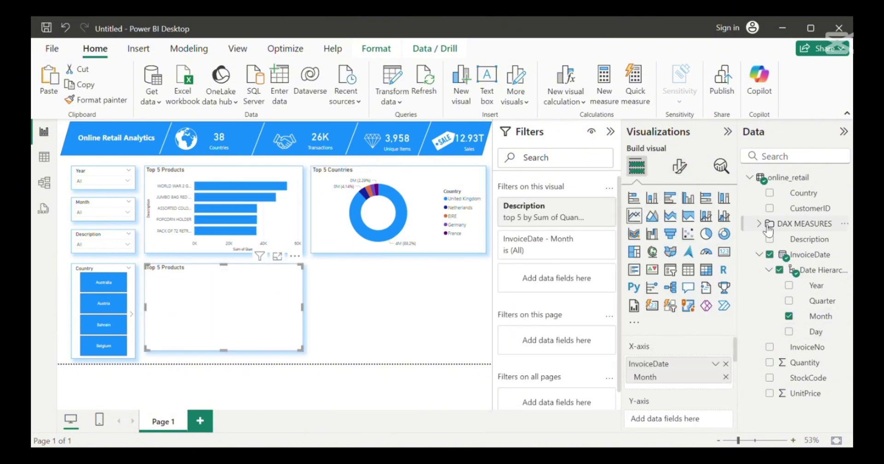
left_click(758, 224)
left_click(778, 254)
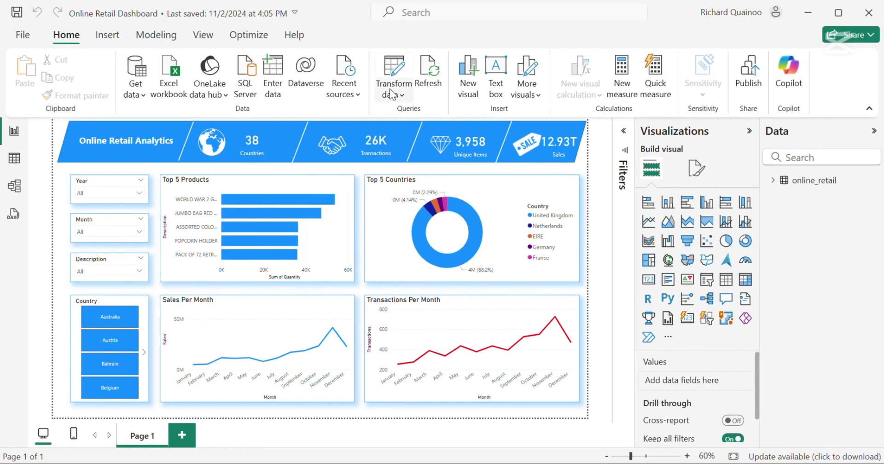
Open the Power Query Editor and examine the full formula of the online_retail query's Source step.
left_click(398, 96)
left_click(412, 118)
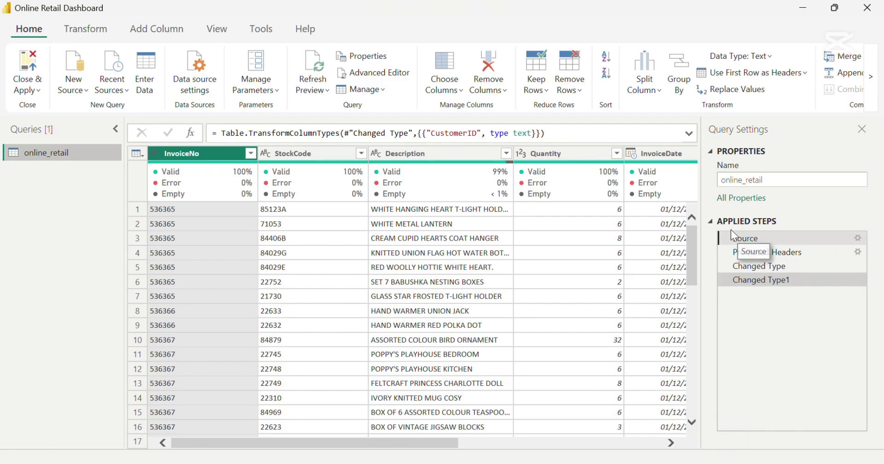
left_click(735, 238)
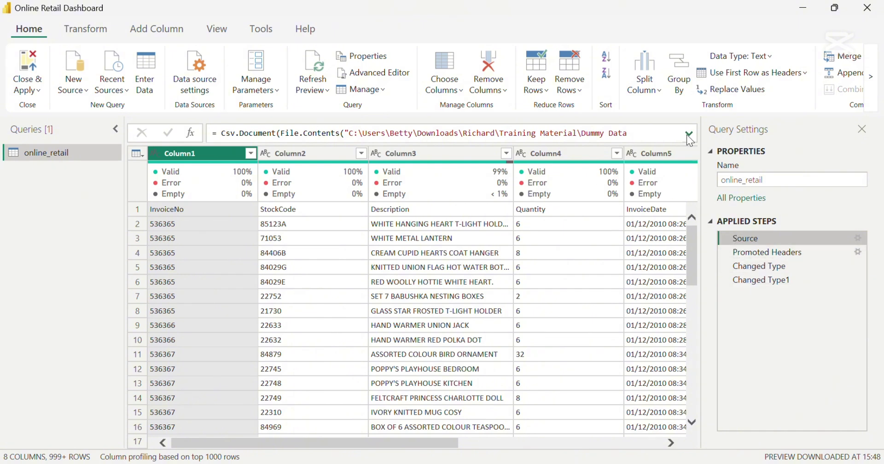
left_click(689, 134)
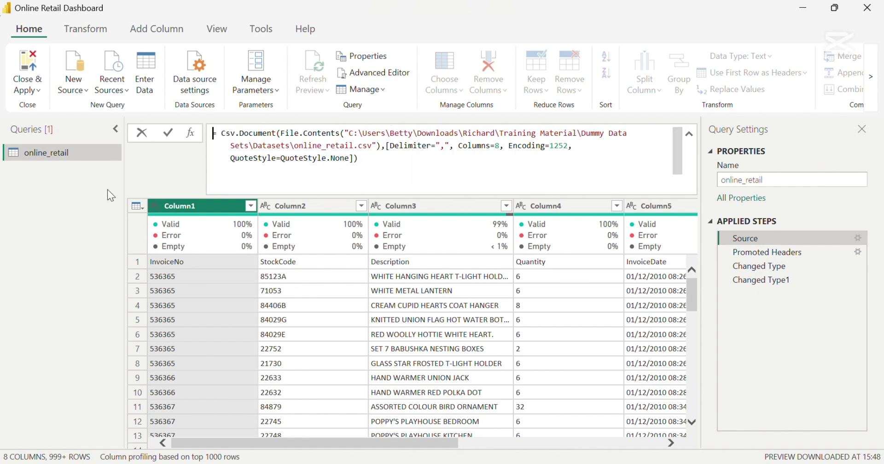
left_click(689, 134)
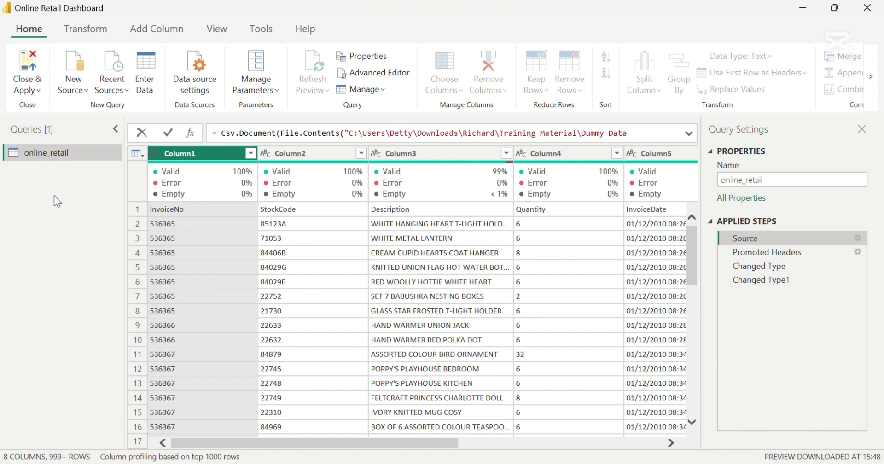
Open SQL Server Management Studio, connect to DESKTOP-85KEF41\SQLEXPRESS with Windows Authentication, and expand the tables of OnlineDB.
key("Return")
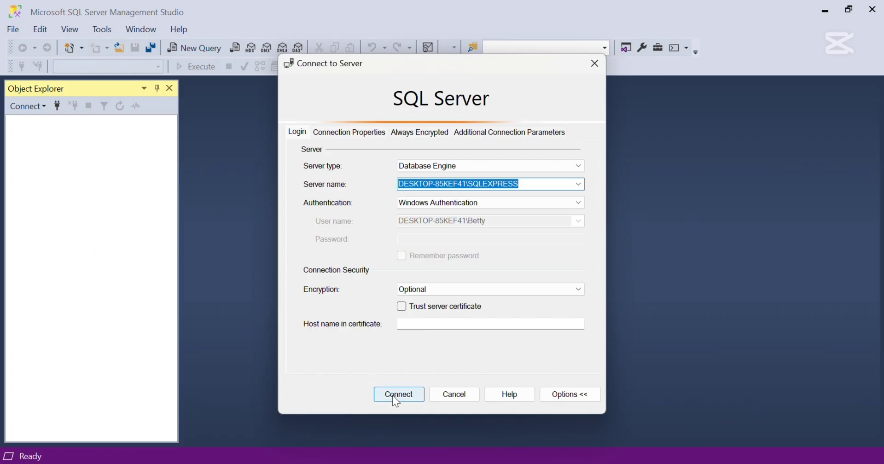
left_click(391, 395)
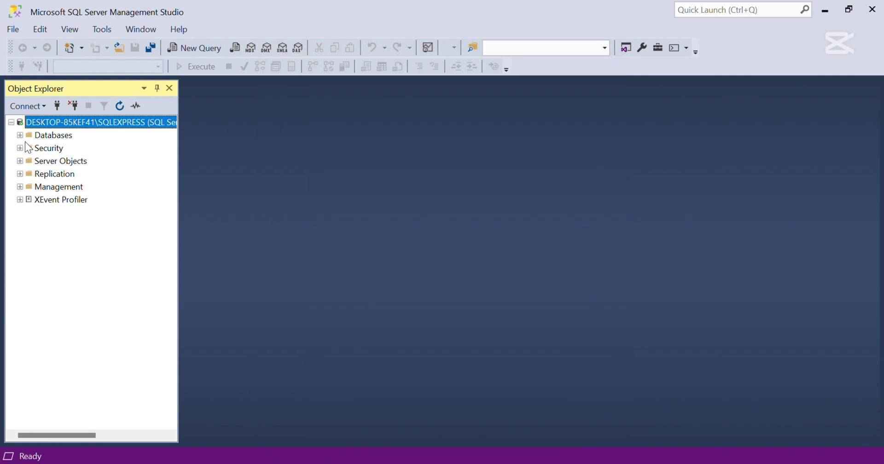
left_click(20, 136)
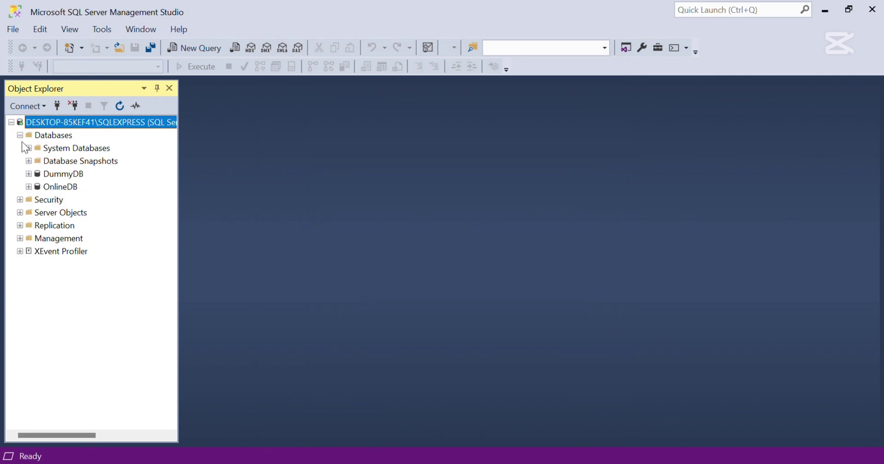
left_click(29, 186)
left_click(38, 213)
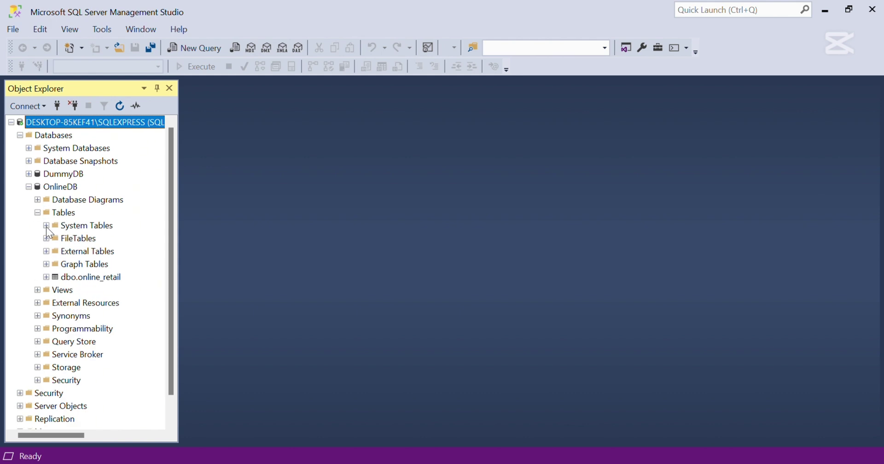
left_click(38, 212)
left_click(37, 213)
Create a new query with the statement USE OnlineDB and execute it.
left_click(194, 47)
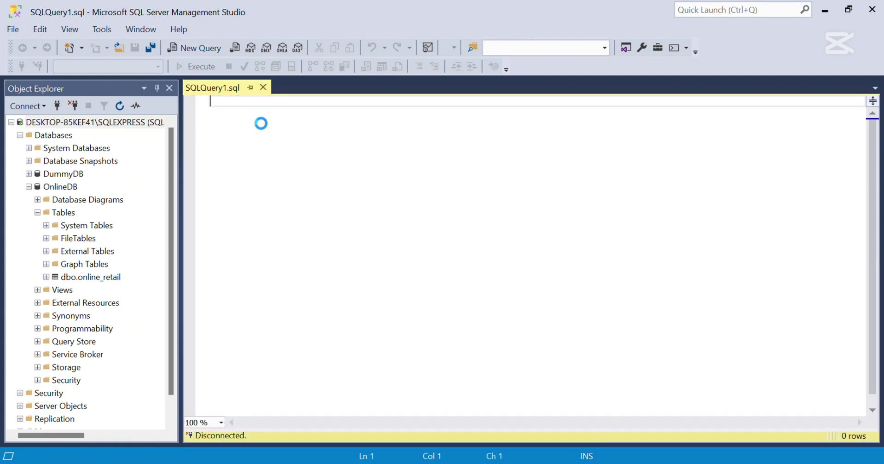
type("USE ")
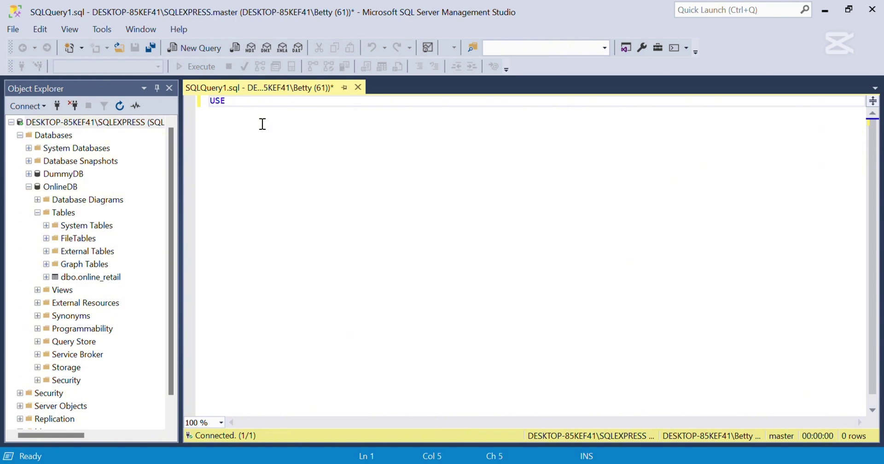
type("ONLIN")
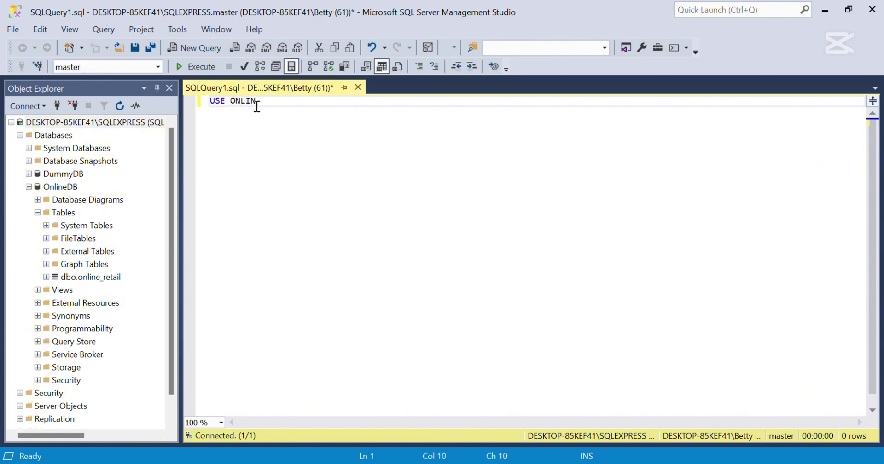
type("E")
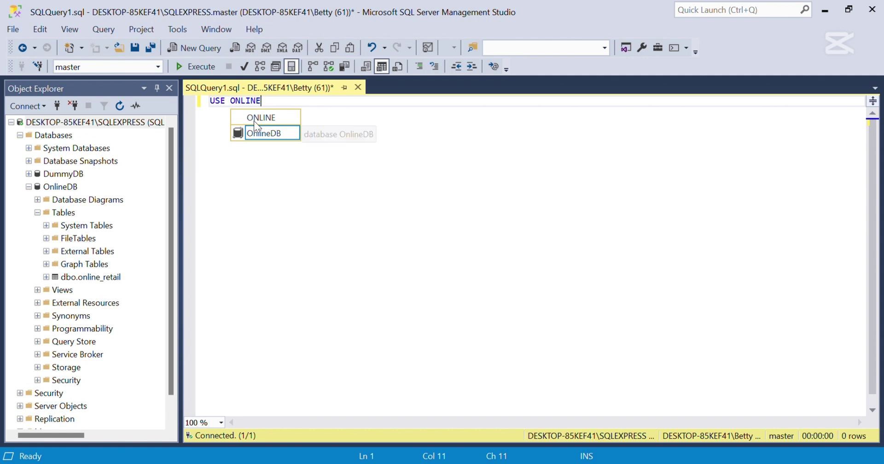
left_click(267, 133)
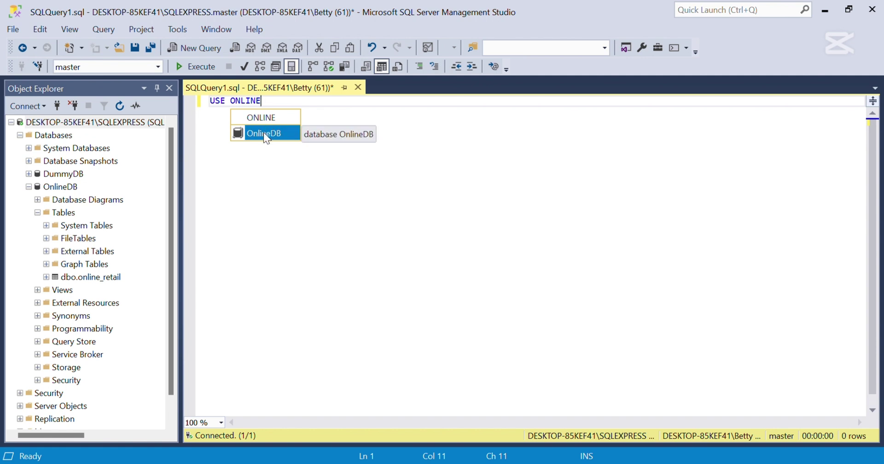
double_click(264, 132)
left_click_drag(277, 104, 197, 104)
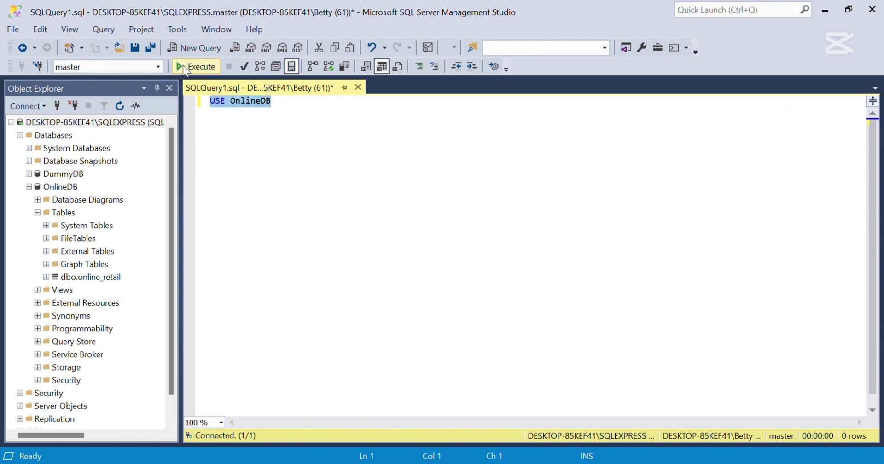
left_click(183, 66)
Add the statement SELECT * FROM online_retail below the USE statement and execute only that statement.
left_click(311, 124)
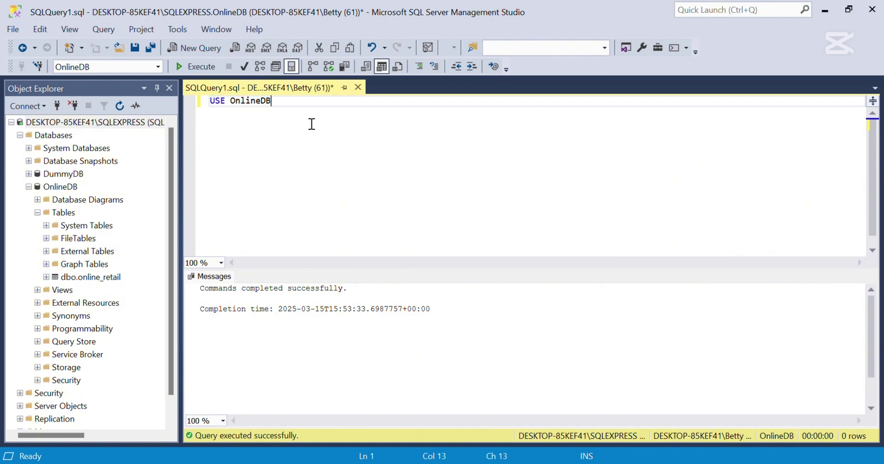
key("Return")
key("Return")
type("SELECT")
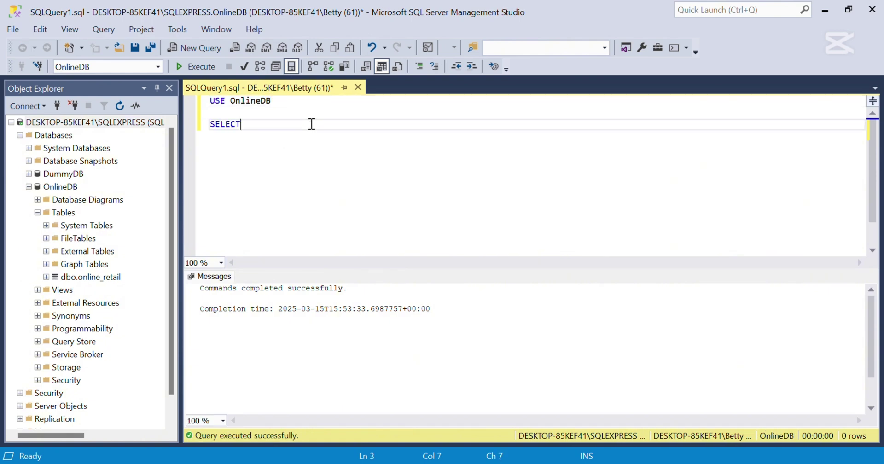
type(" * FROM ONLIN")
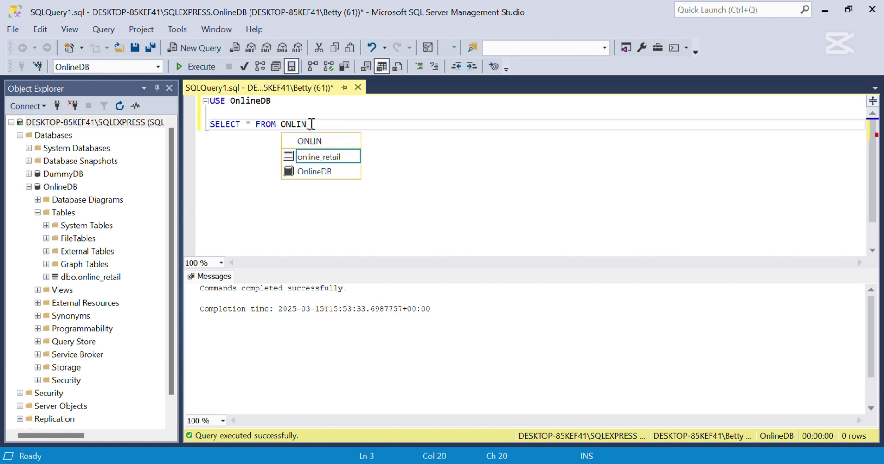
double_click(312, 158)
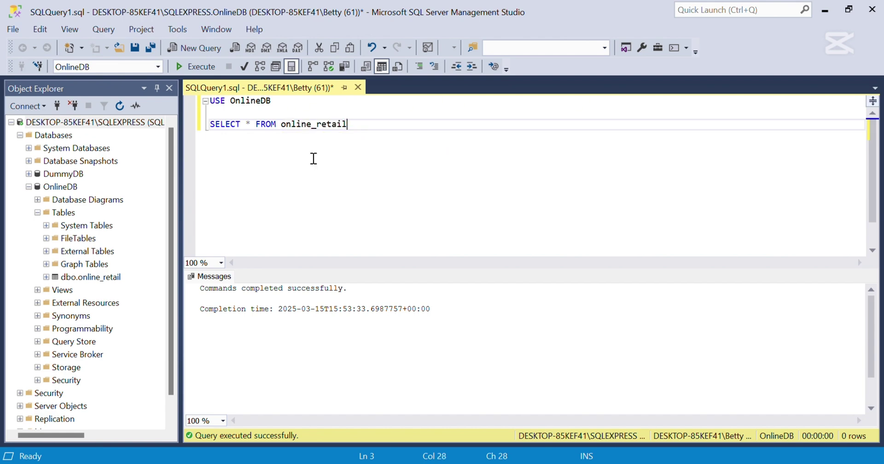
left_click_drag(375, 123, 189, 125)
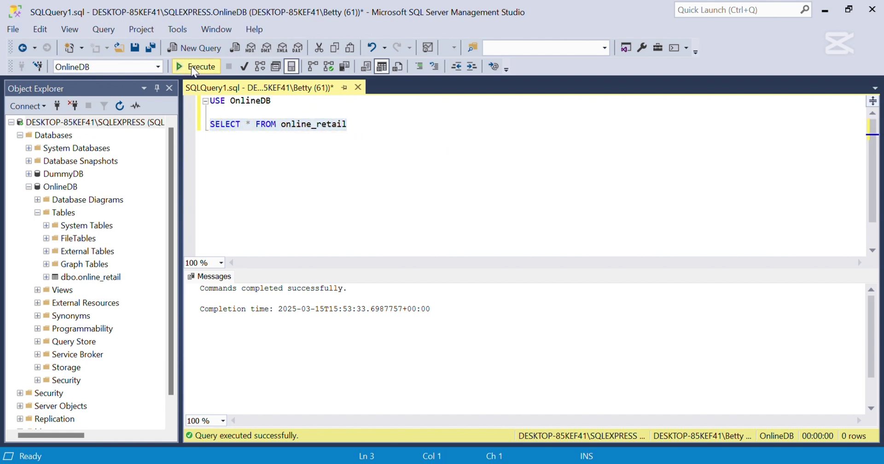
left_click(191, 66)
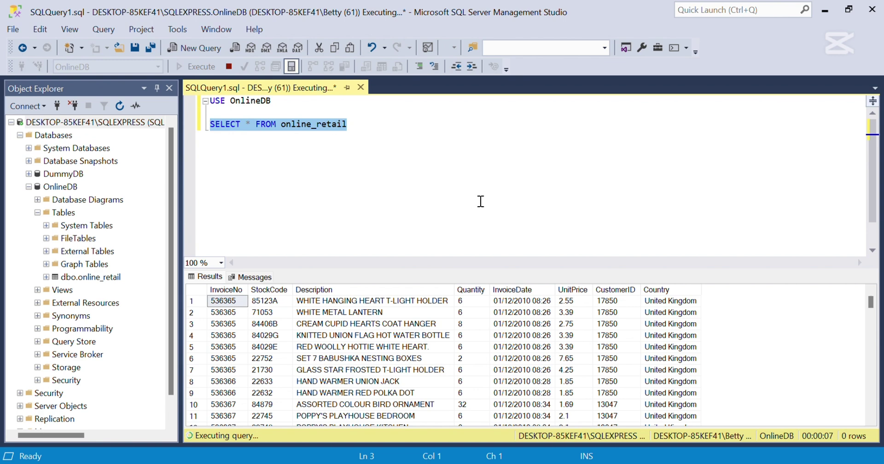
Compare the online_retail data in the Power Query Editor with the query results in SQL Server Management Studio.
left_click(542, 462)
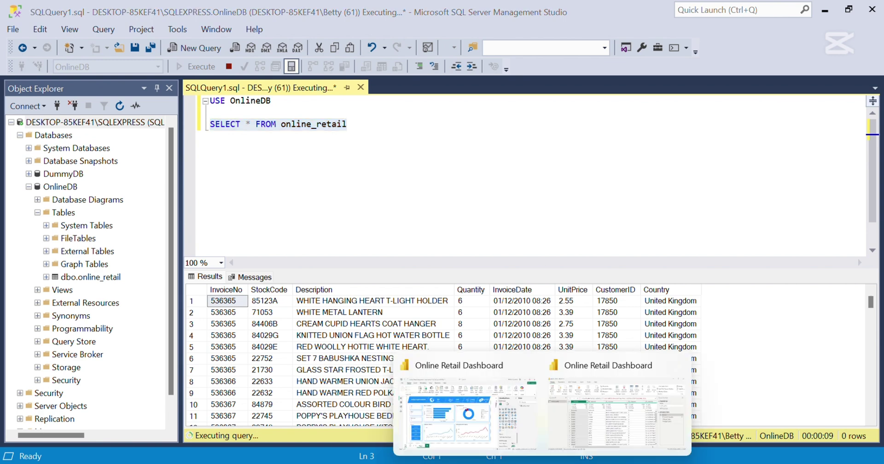
left_click(584, 414)
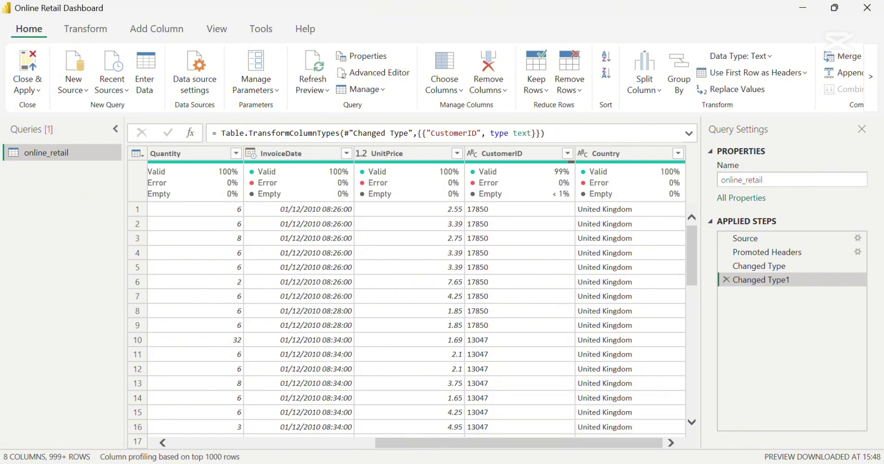
key("alt+Tab")
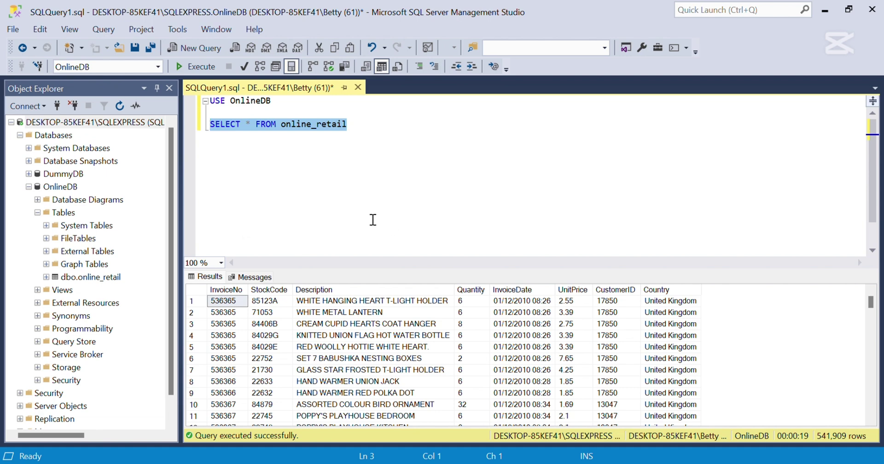
Switch to the Power Query Editor of the Online Retail Dashboard and start a new SQL Server database source.
left_click(542, 463)
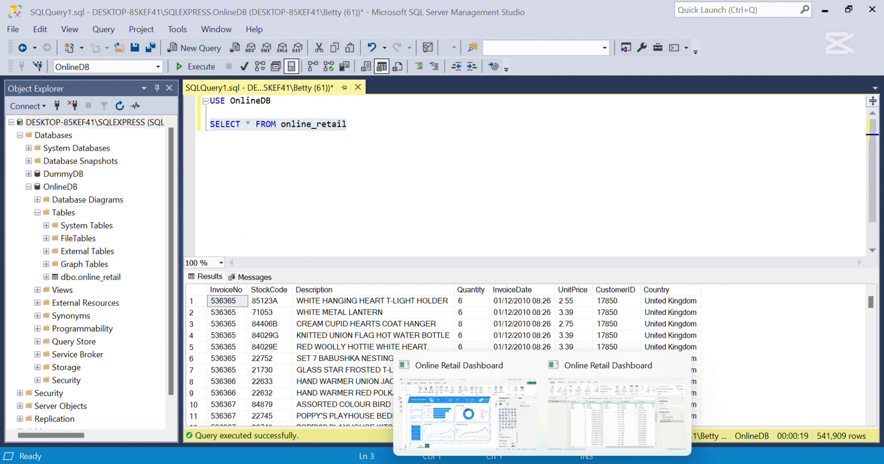
left_click(456, 402)
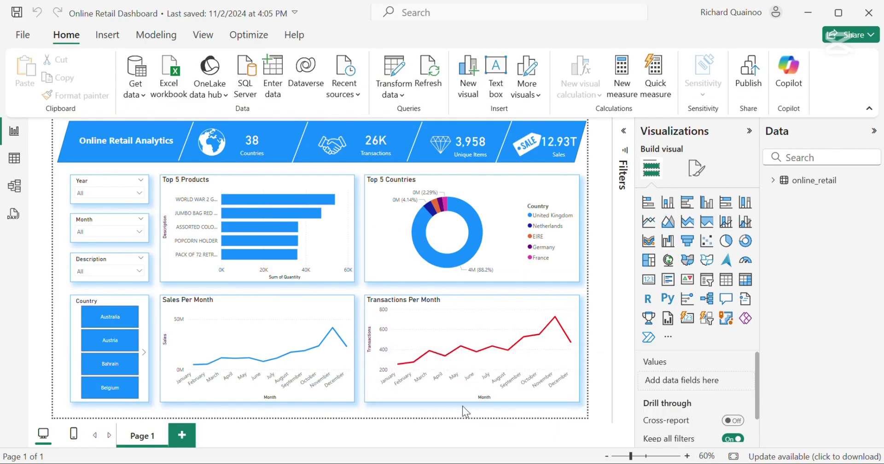
mouse_move(511, 463)
left_click(574, 426)
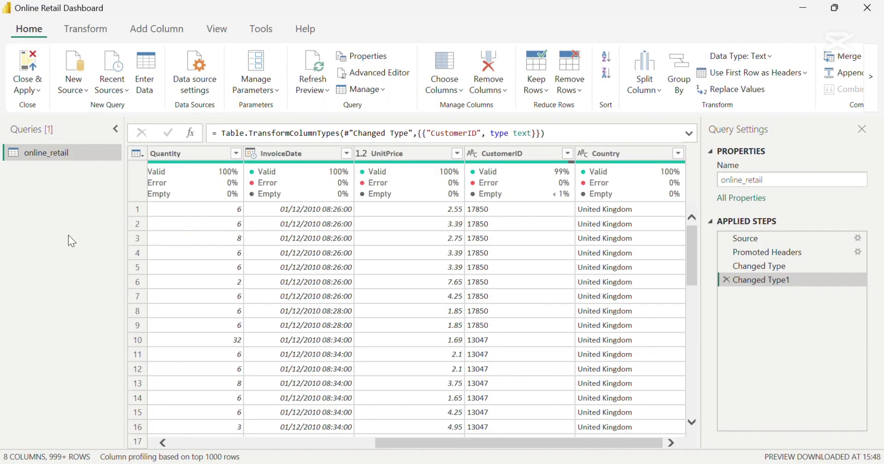
left_click(79, 95)
left_click(87, 134)
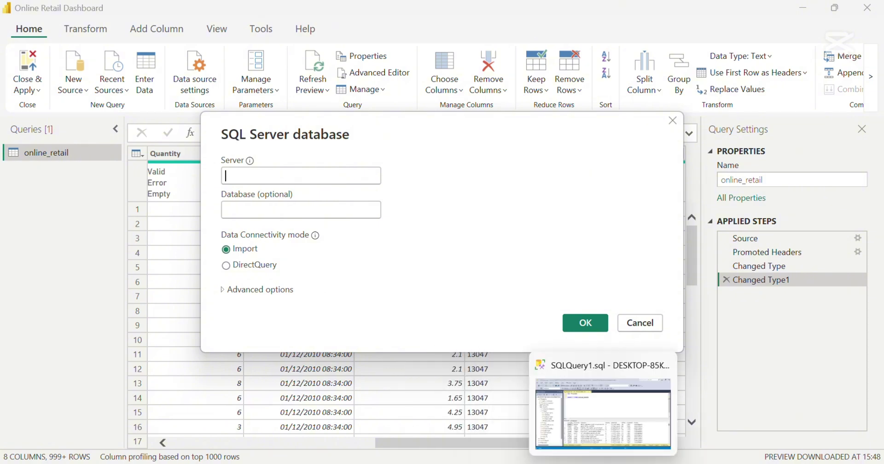
Switch to SQL Server Management Studio and copy the server name from the server's properties.
left_click(601, 405)
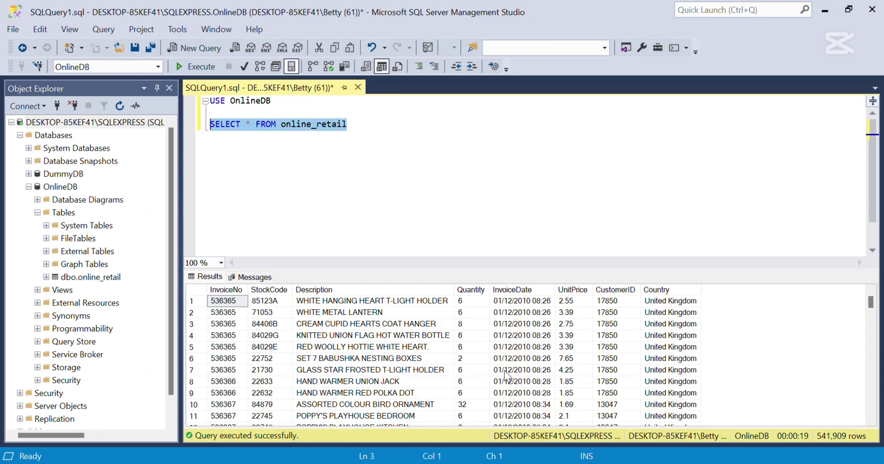
right_click(35, 122)
left_click(74, 372)
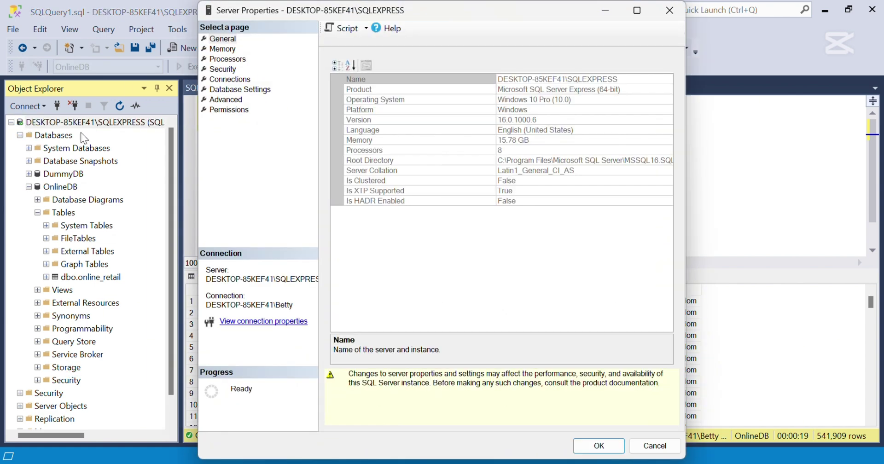
left_click(635, 80)
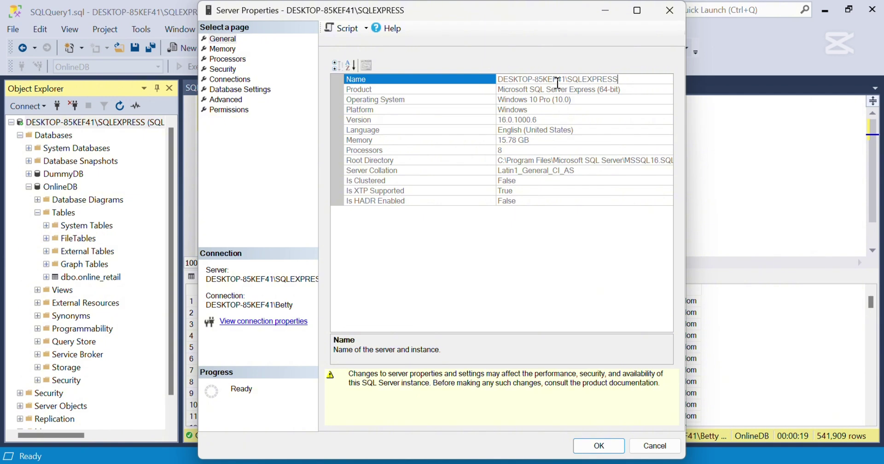
left_click_drag(628, 79, 488, 72)
key("ctrl+c")
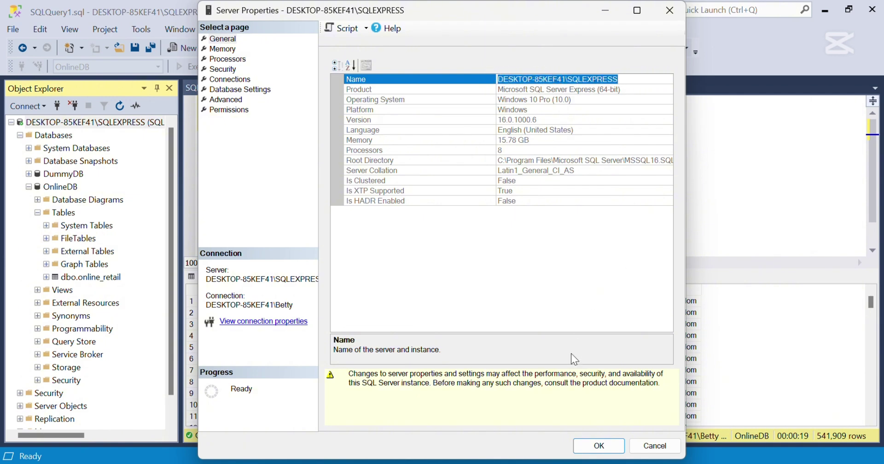
Switch to the Power Query Editor and connect to the SQL Server database with the copied server name in DirectQuery mode.
left_click(558, 459)
left_click(556, 429)
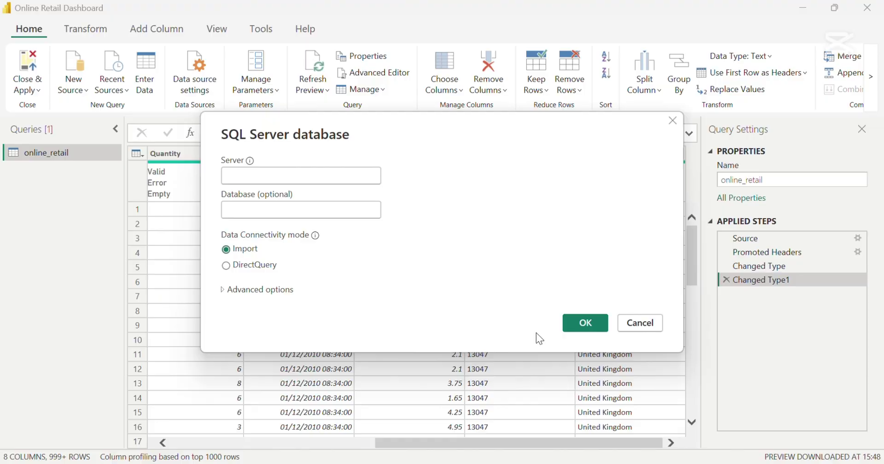
left_click(235, 175)
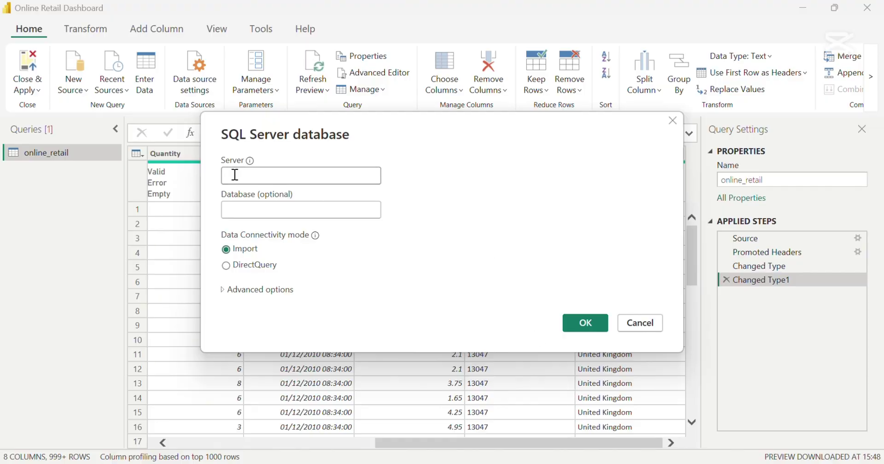
key("ctrl+v")
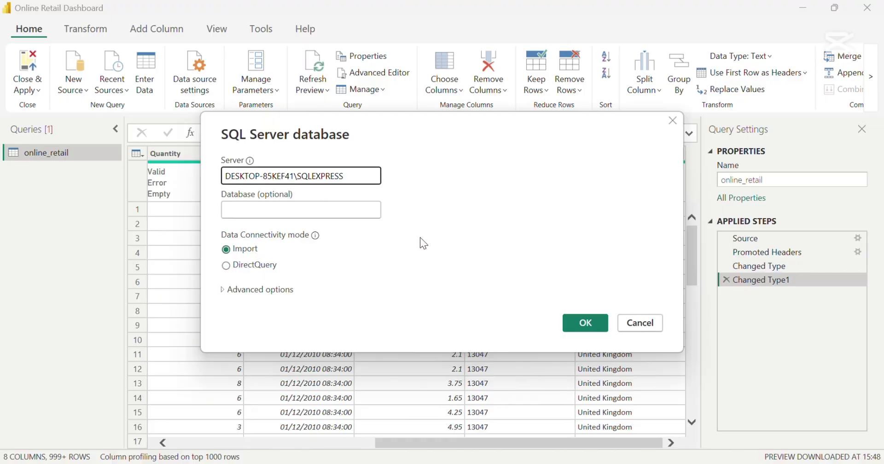
left_click(233, 267)
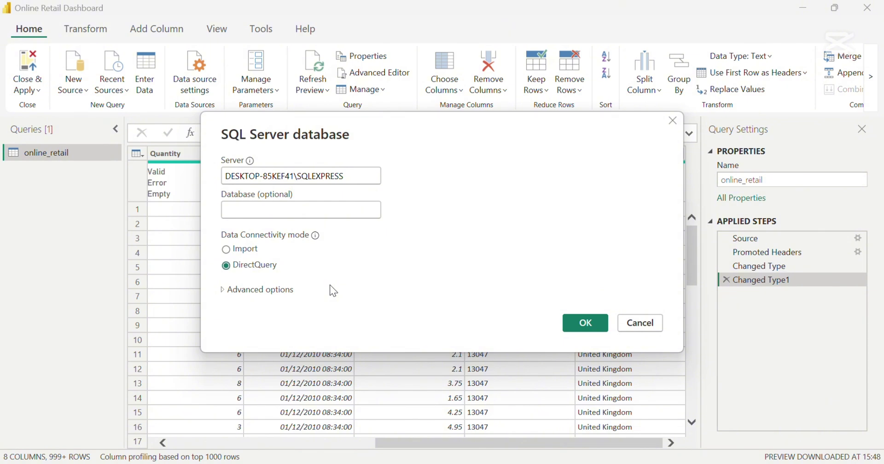
left_click(581, 323)
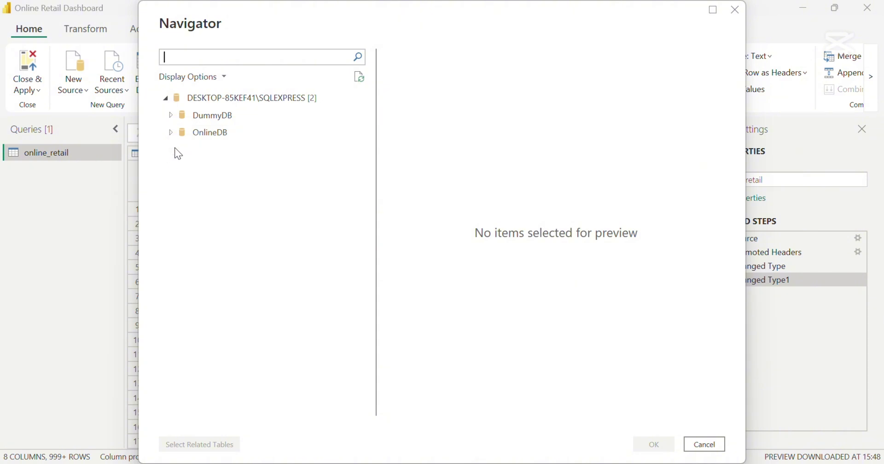
Select the online_retail table of the OnlineDB database, look through its preview columns and load it as a new query.
left_click(171, 131)
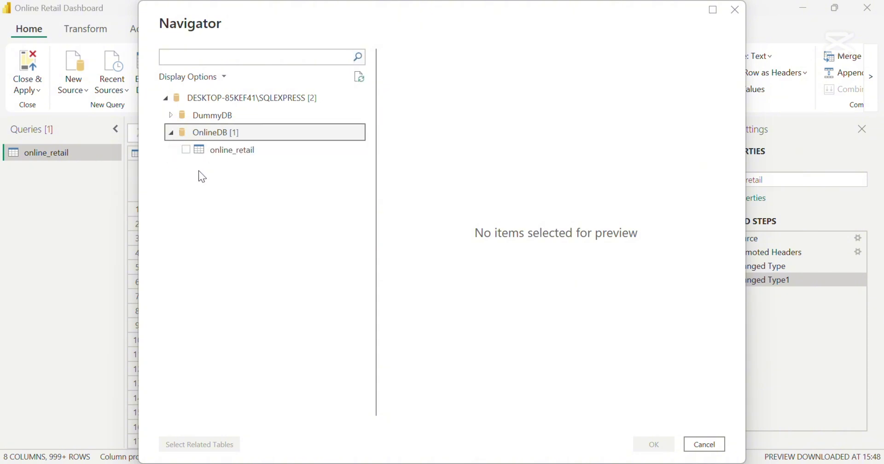
left_click(184, 149)
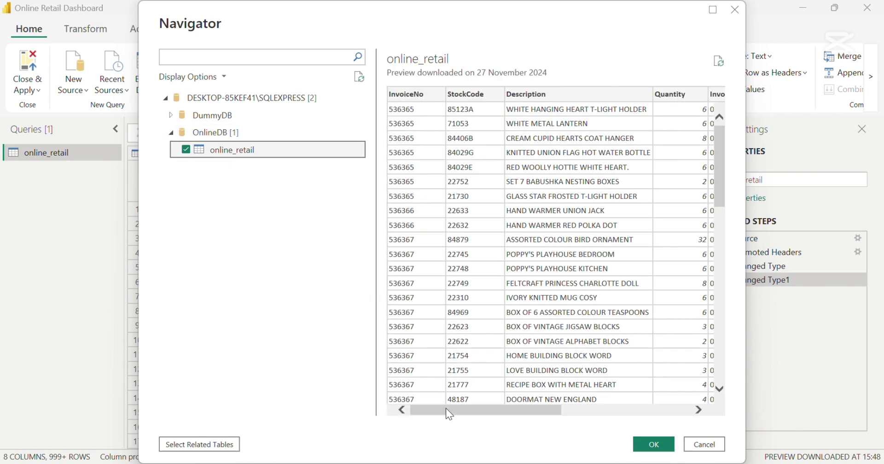
left_click_drag(451, 408, 593, 414)
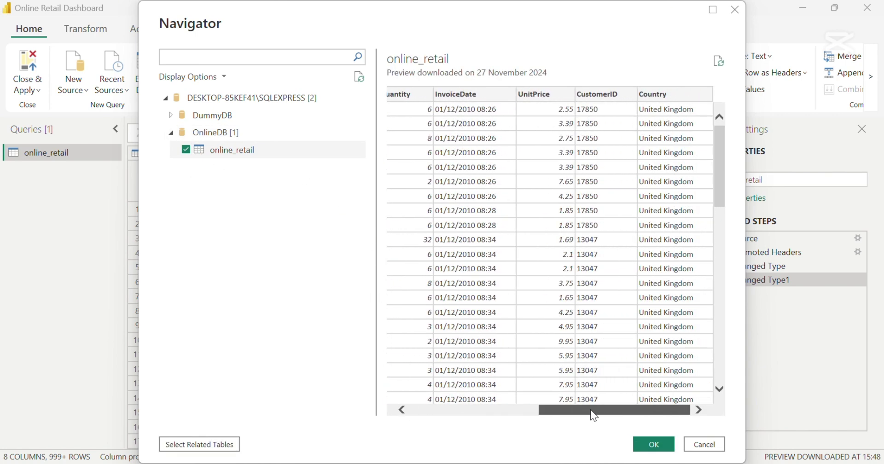
left_click(653, 448)
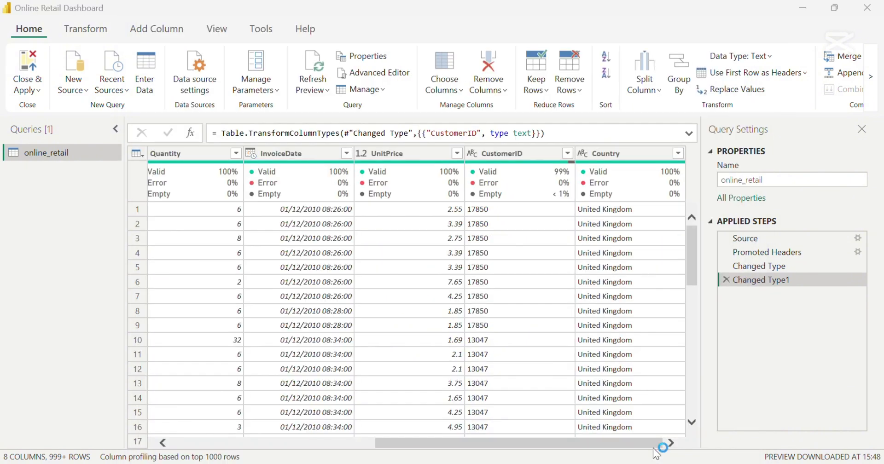
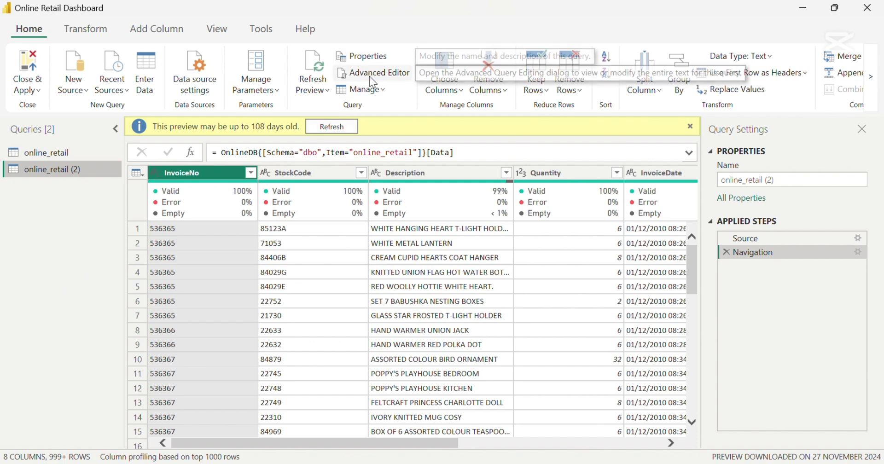
Review the code of the online_retail (2) query and change its InvoiceDate column to the Date/Time data type.
left_click(369, 76)
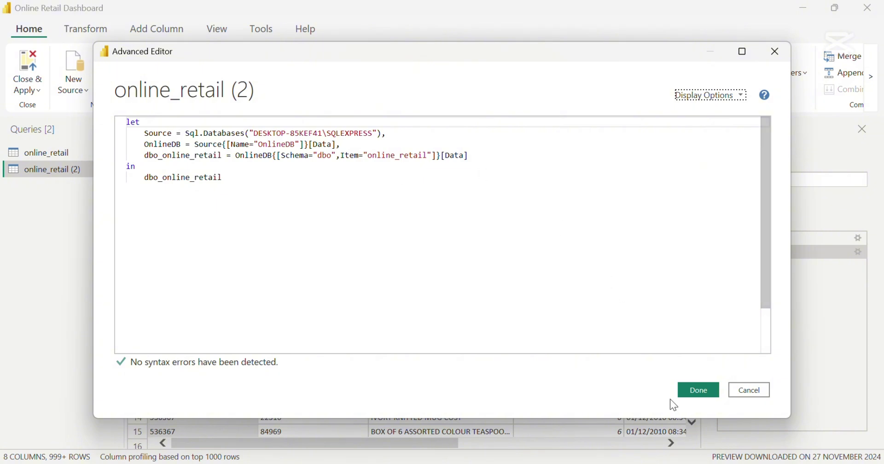
left_click(746, 390)
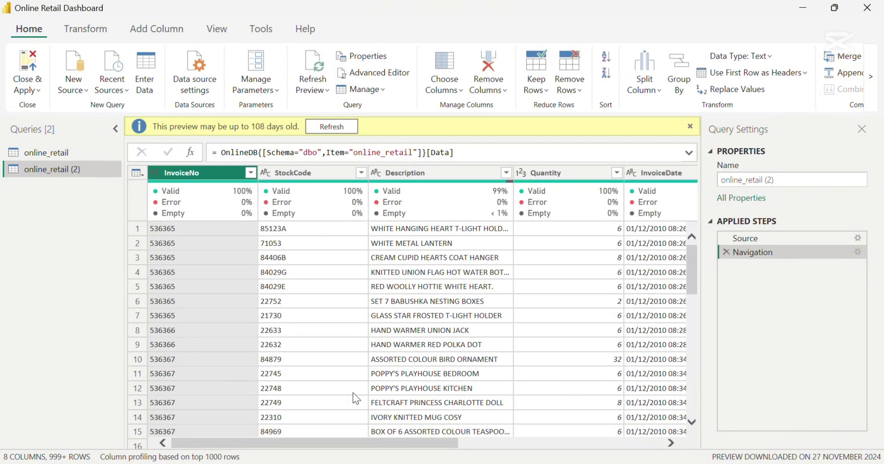
left_click_drag(288, 449, 331, 449)
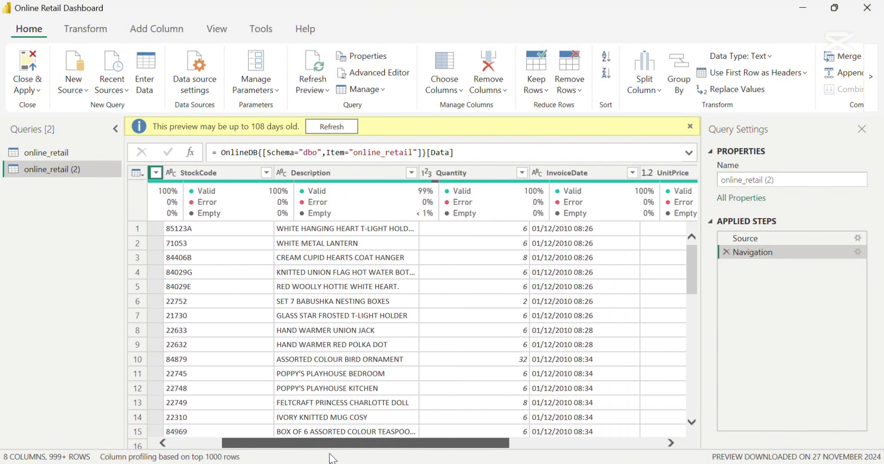
left_click(539, 171)
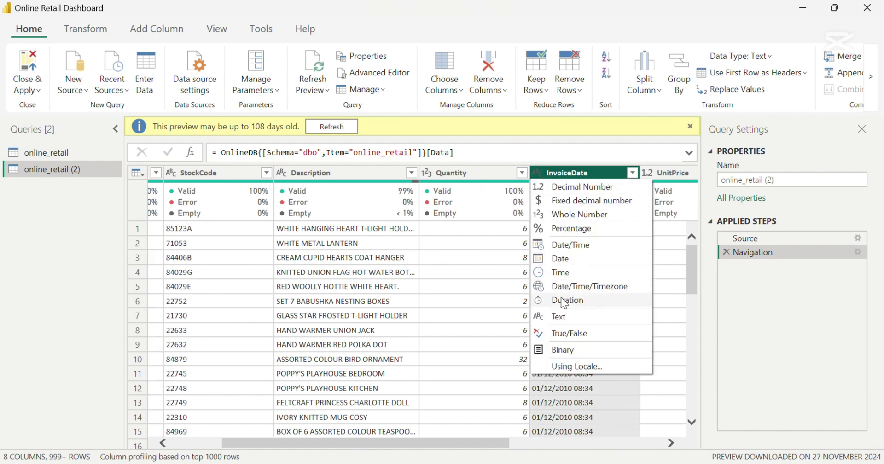
left_click(557, 245)
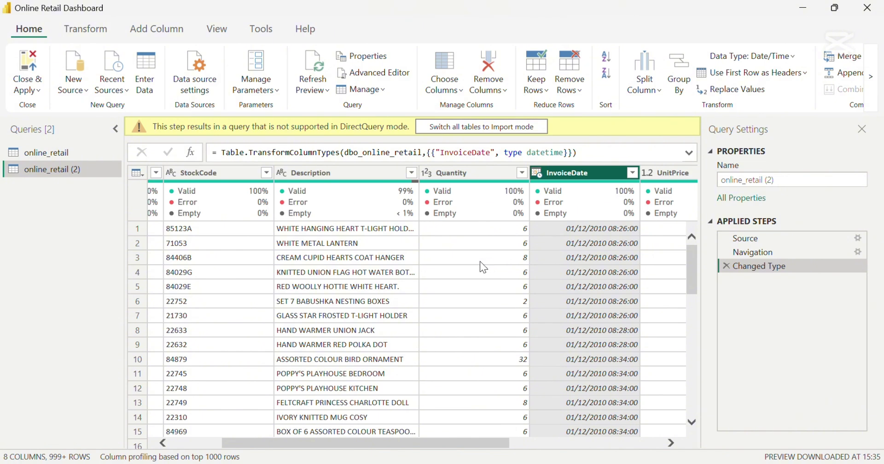
Copy the complete code of the online_retail (2) query from the Advanced Editor and leave the code as it is.
left_click(368, 74)
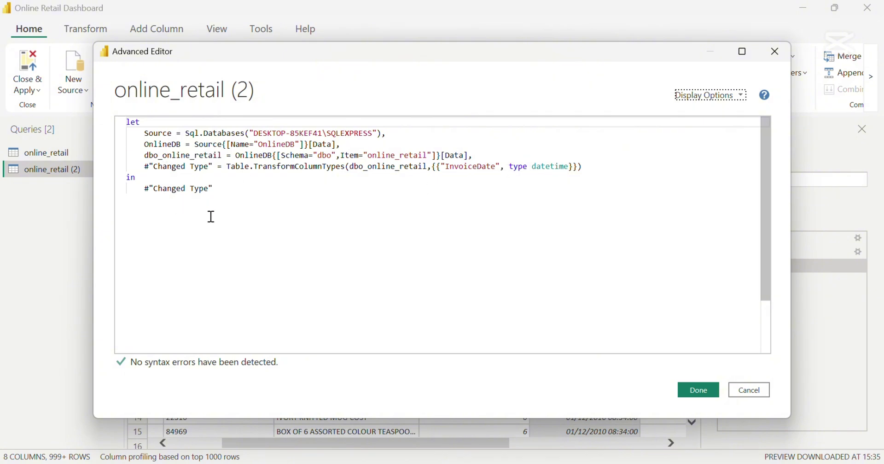
left_click_drag(232, 195, 105, 118)
key("ctrl+c")
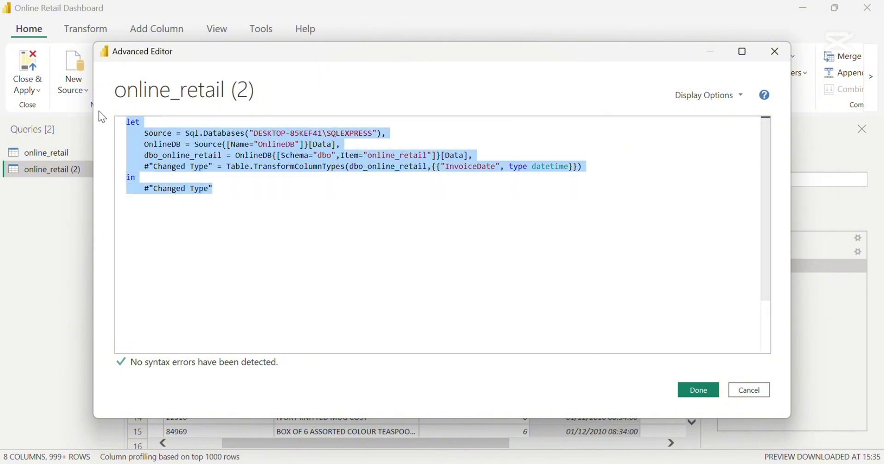
left_click(744, 392)
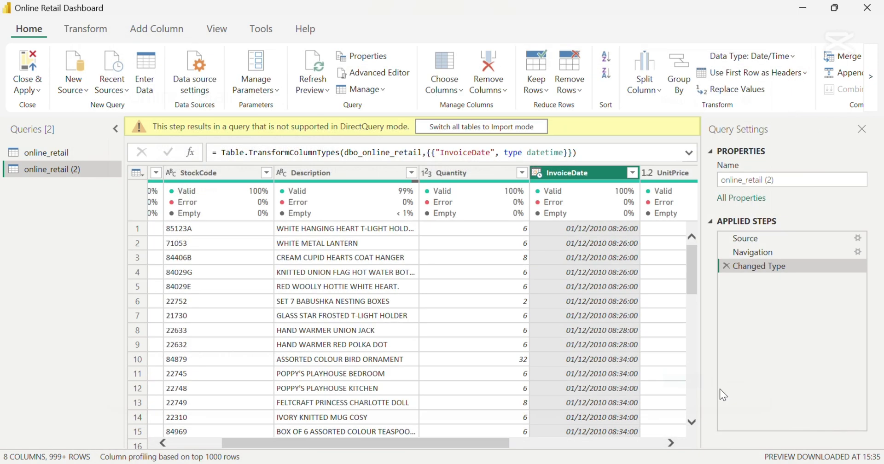
Replace the entire code of the original online_retail query with the copied SQL Server code in the Advanced Editor.
left_click(48, 154)
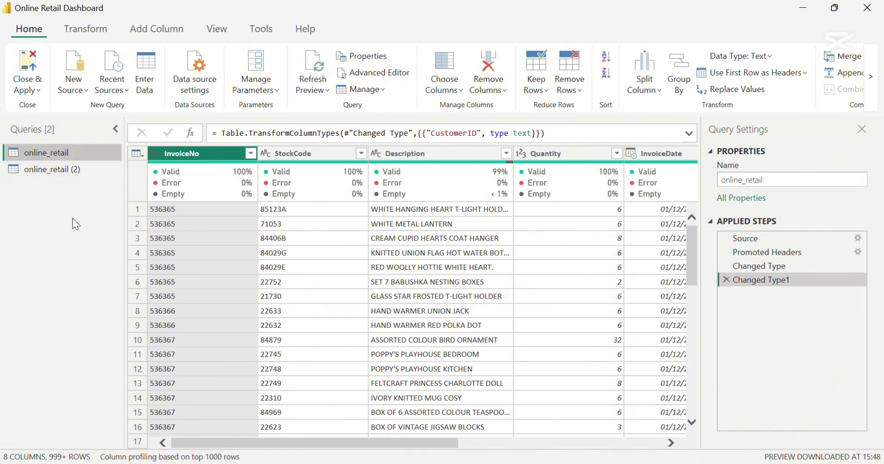
left_click(378, 72)
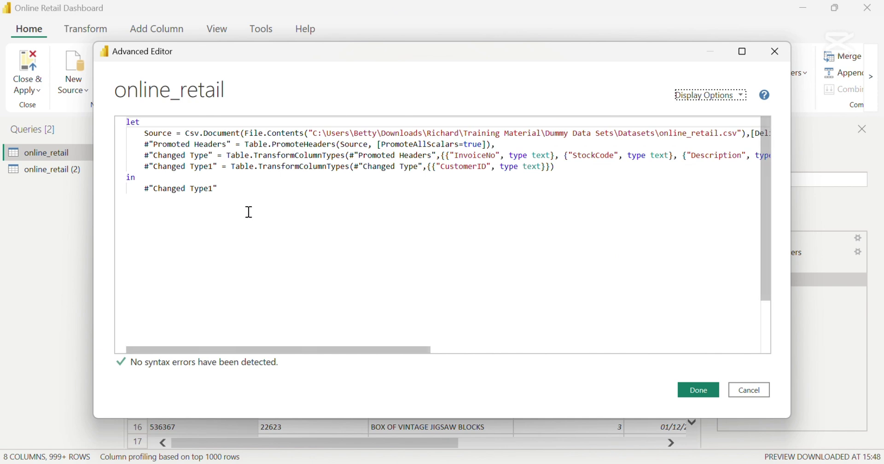
left_click(240, 208)
key("ctrl+a")
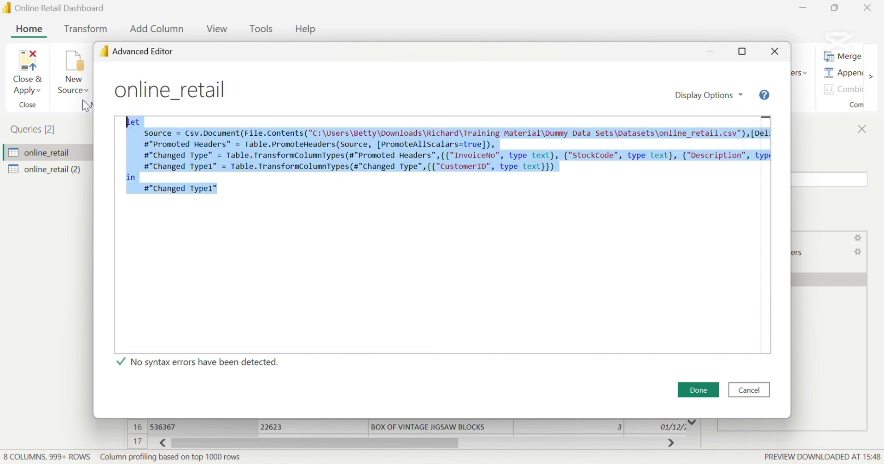
key("ctrl+v")
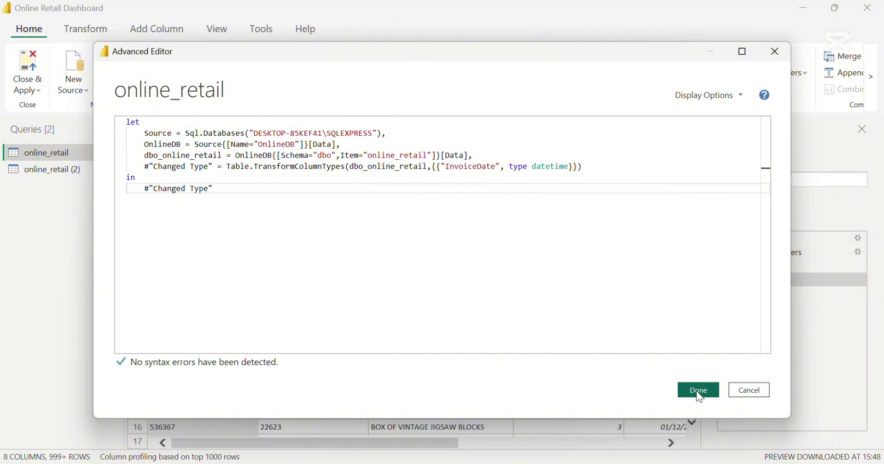
left_click(698, 391)
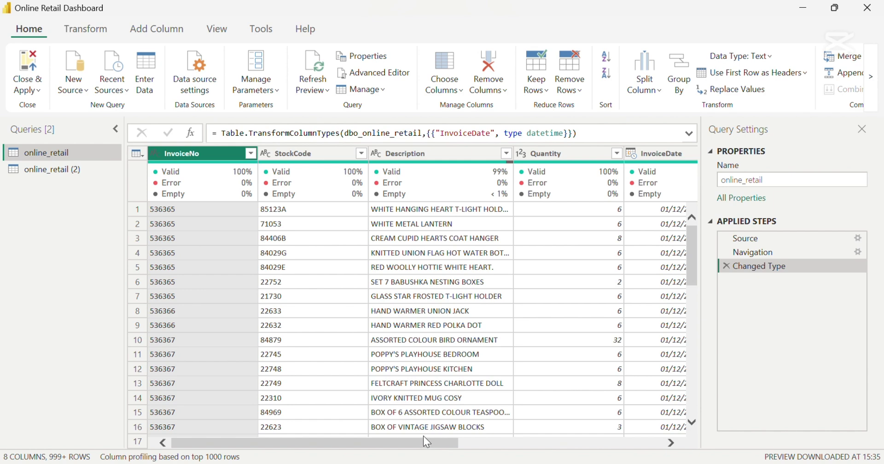
Check the columns of the online_retail query and delete the duplicate query online_retail (2).
left_click_drag(417, 443, 495, 460)
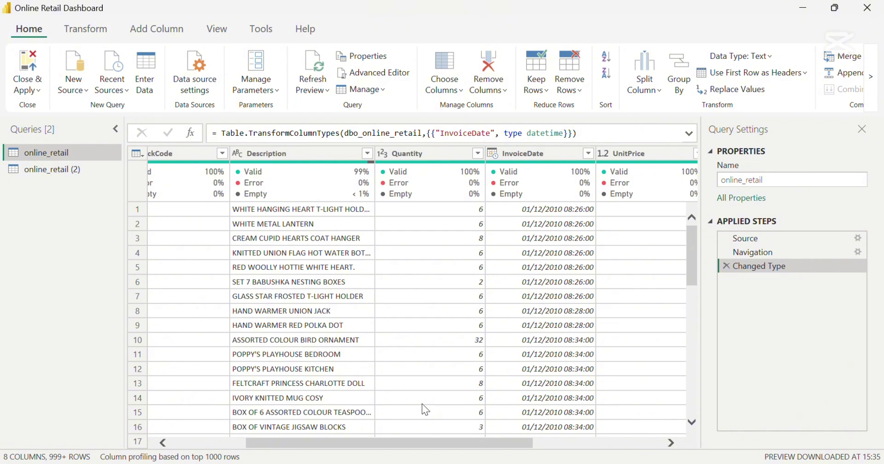
left_click_drag(393, 443, 403, 443)
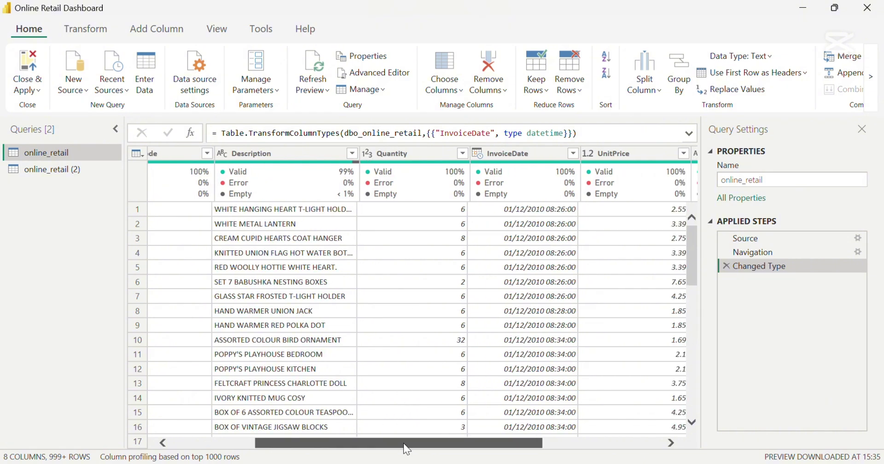
right_click(29, 169)
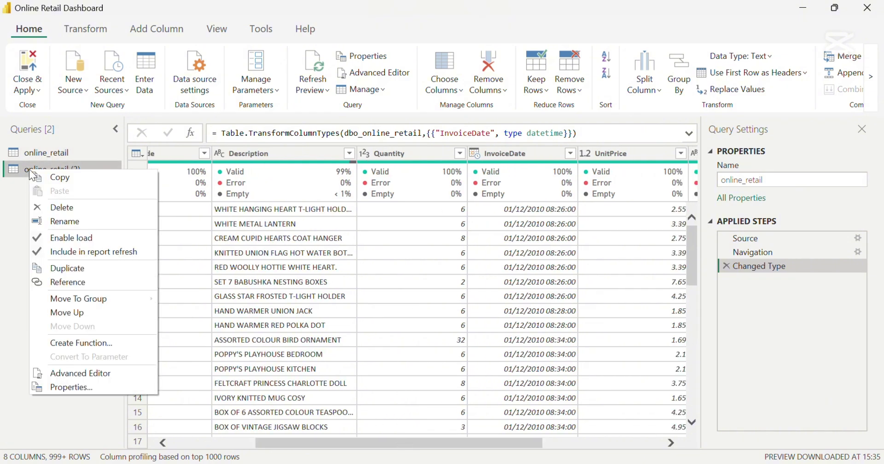
left_click(65, 211)
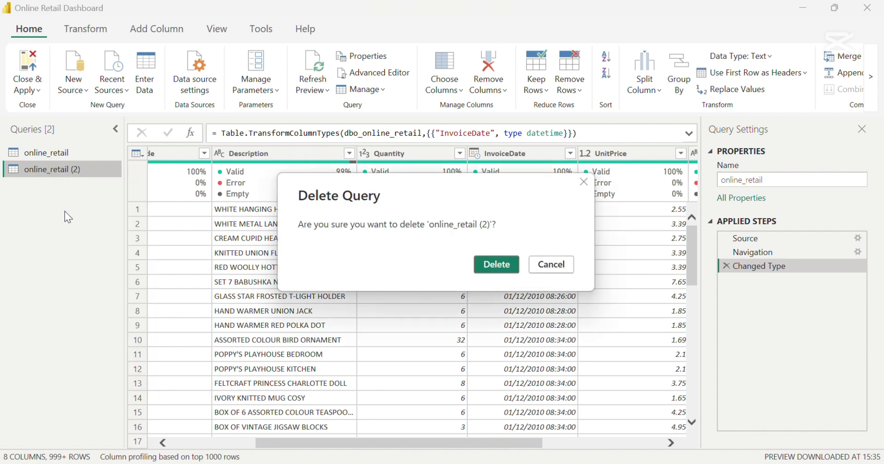
left_click(492, 270)
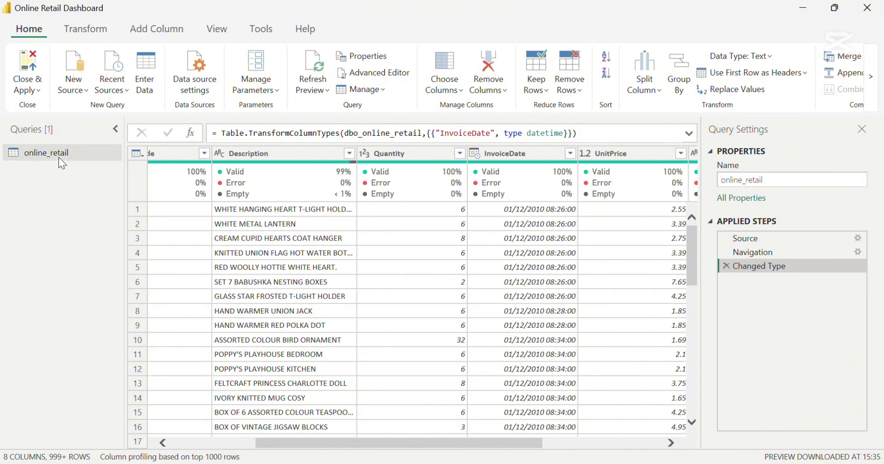
Apply the query changes, close the Power Query Editor and switch to the Online Retail Dashboard report in Power BI Desktop.
left_click(30, 86)
left_click(42, 113)
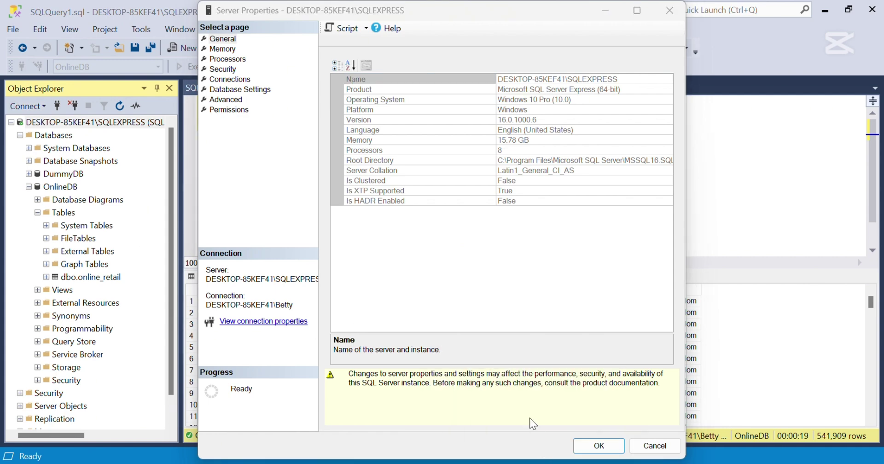
left_click(550, 460)
mouse_move(518, 405)
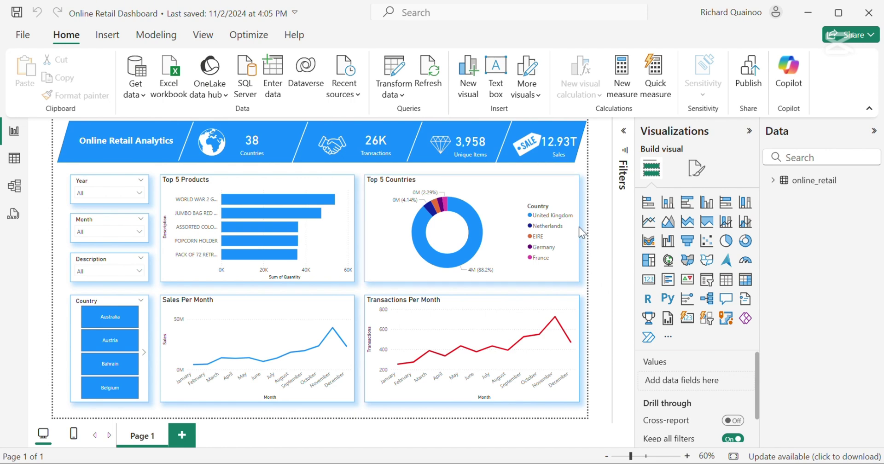
mouse_move(579, 226)
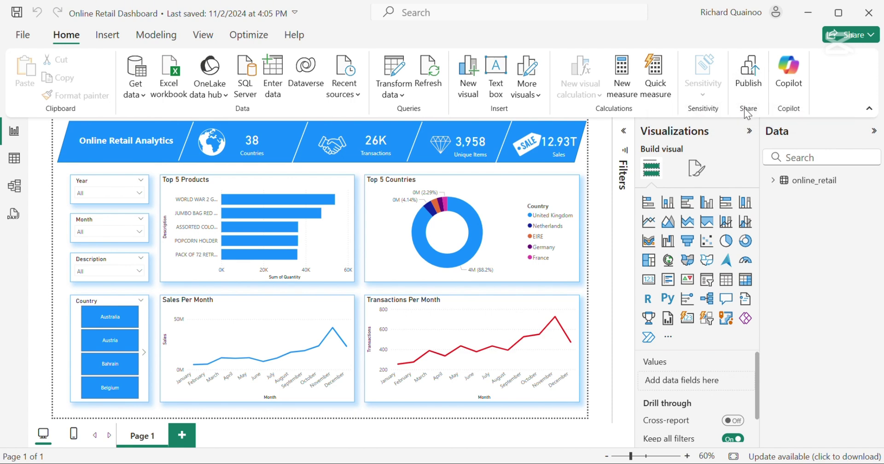
Publish the Online Retail Dashboard to My workspace, saving it, and open the published report in the Power BI service.
left_click(748, 79)
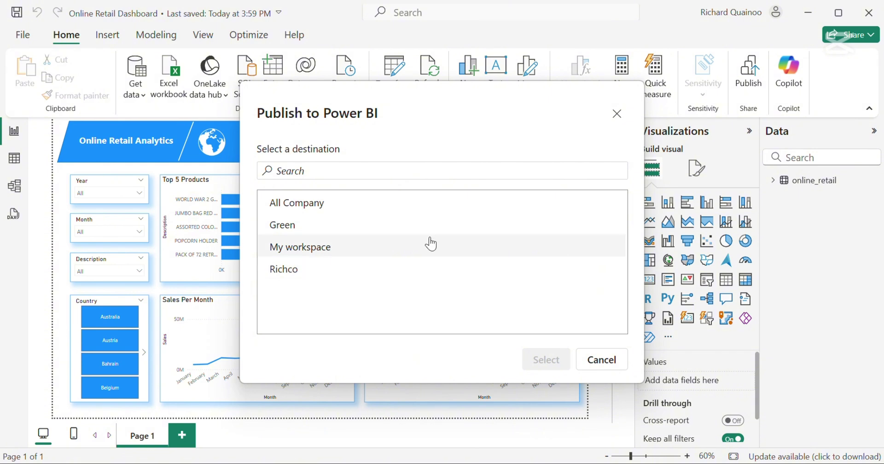
left_click(302, 248)
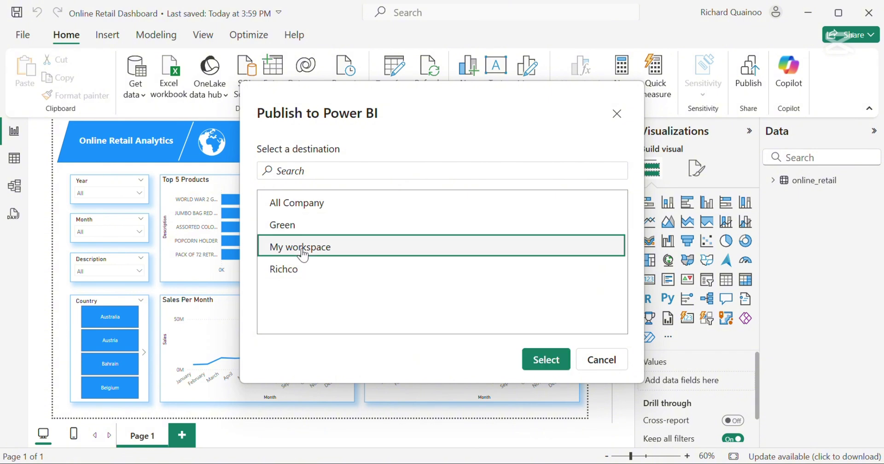
left_click(542, 360)
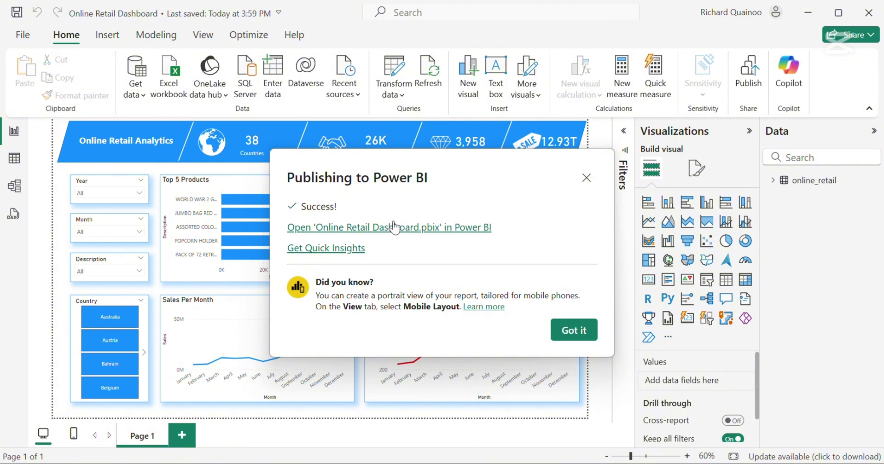
left_click(309, 236)
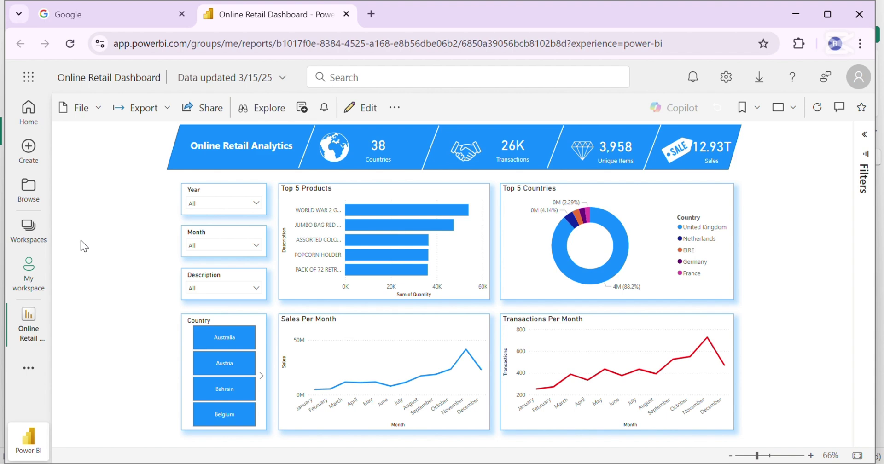
Open My workspace and refresh the Online Retail Dashboard semantic model.
left_click(29, 280)
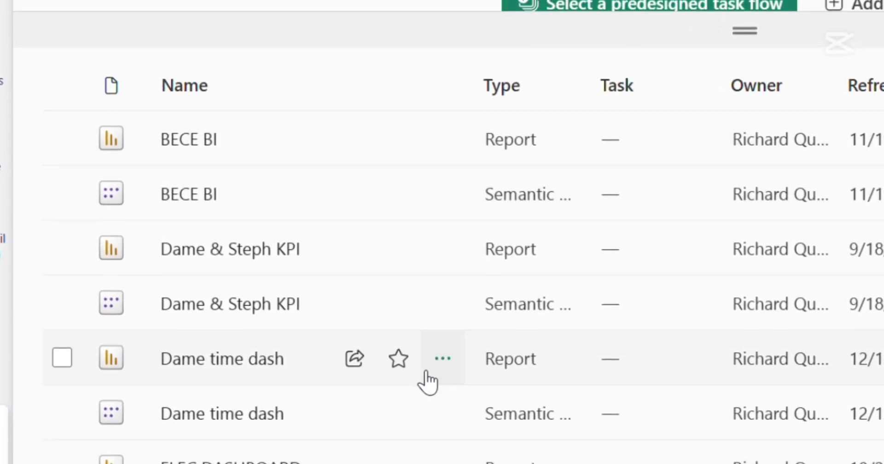
scroll(427, 382, "down", 10)
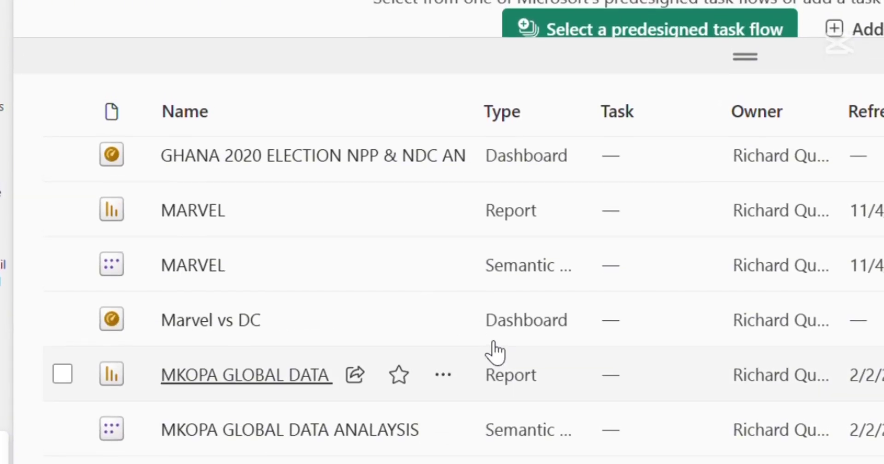
scroll(494, 352, "down", 5)
scroll(361, 355, "up", 3)
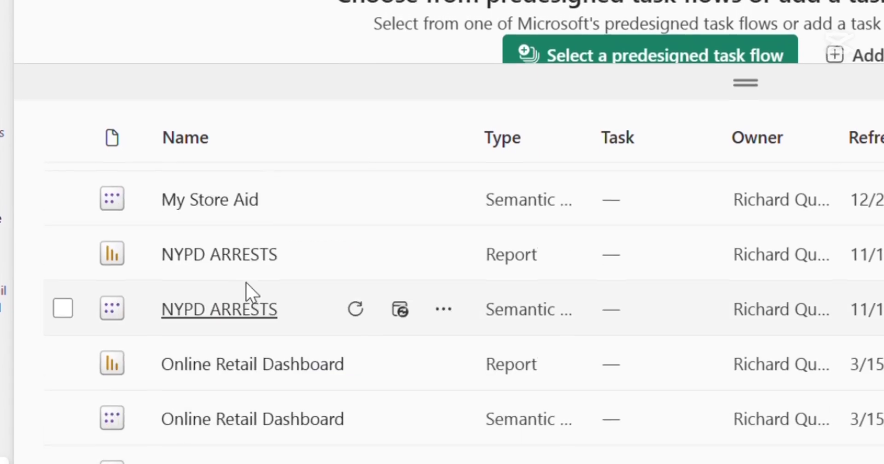
scroll(58, 382, "down", 2)
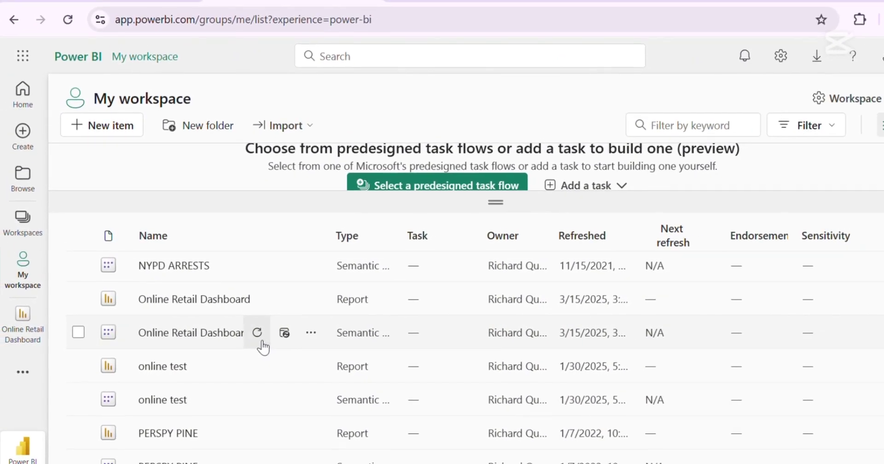
left_click(258, 333)
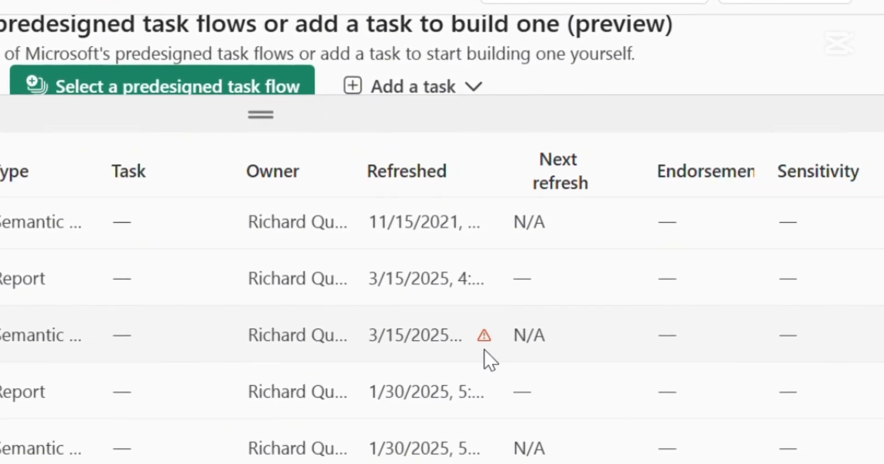
View the refresh warning of the Online Retail Dashboard semantic model and close its message.
mouse_move(510, 342)
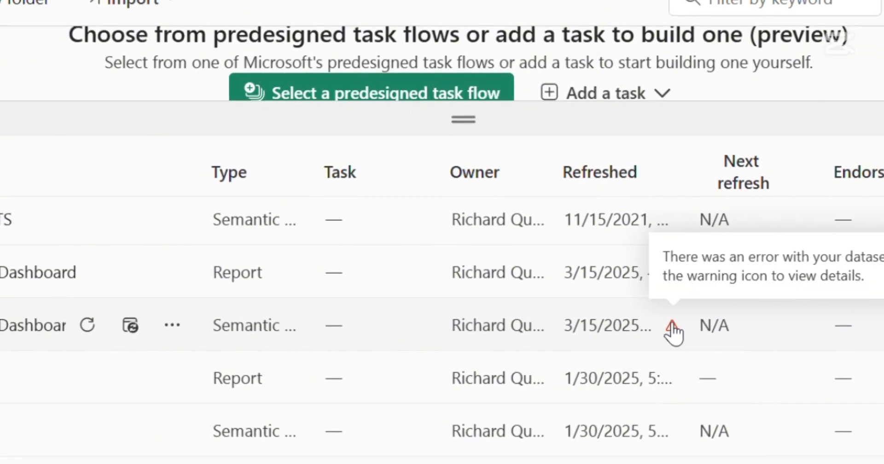
left_click(661, 328)
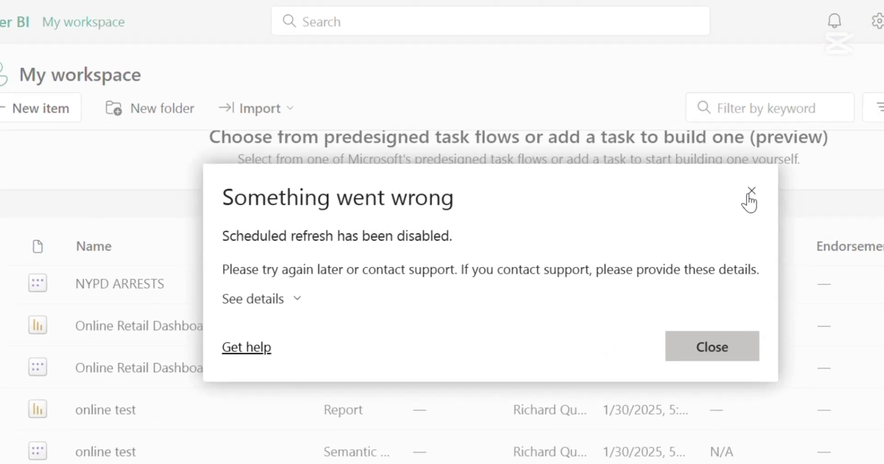
left_click(776, 103)
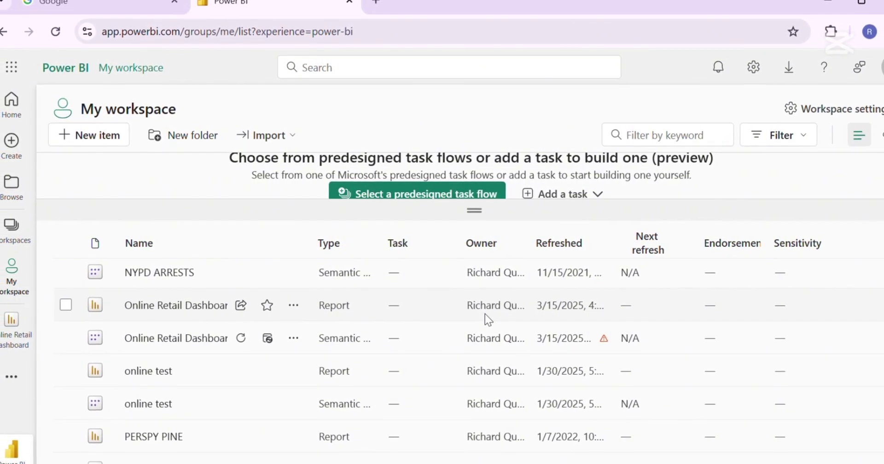
Open the settings of the Online Retail Dashboard semantic model and examine its gateway and cloud connections.
left_click(268, 335)
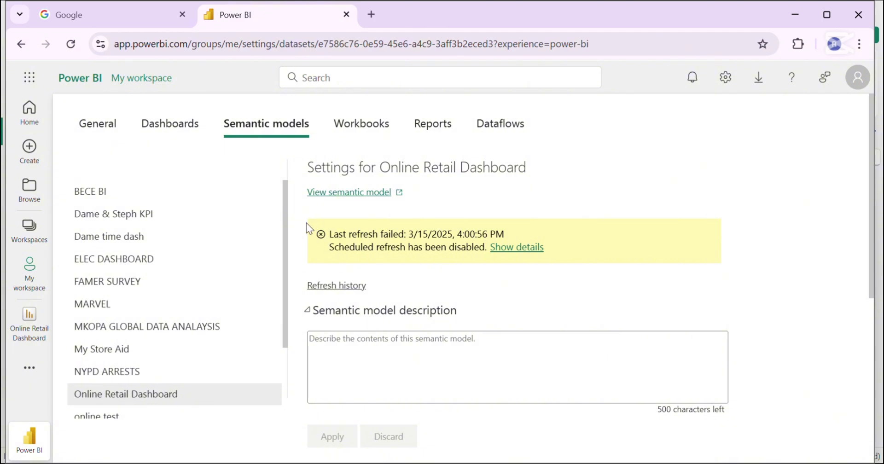
scroll(476, 317, "down", 5)
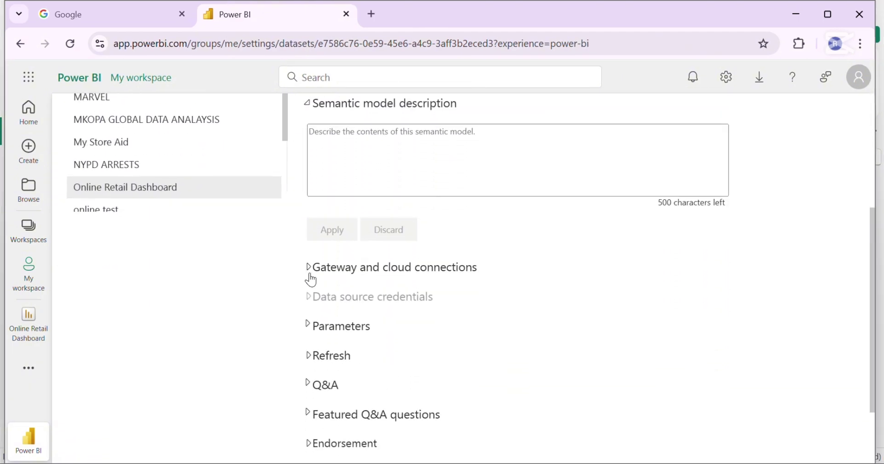
left_click(309, 276)
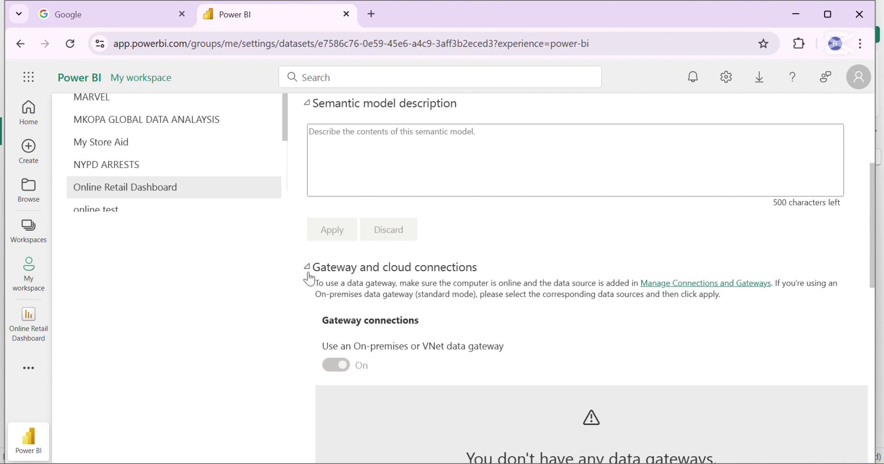
scroll(304, 276, "down", 2)
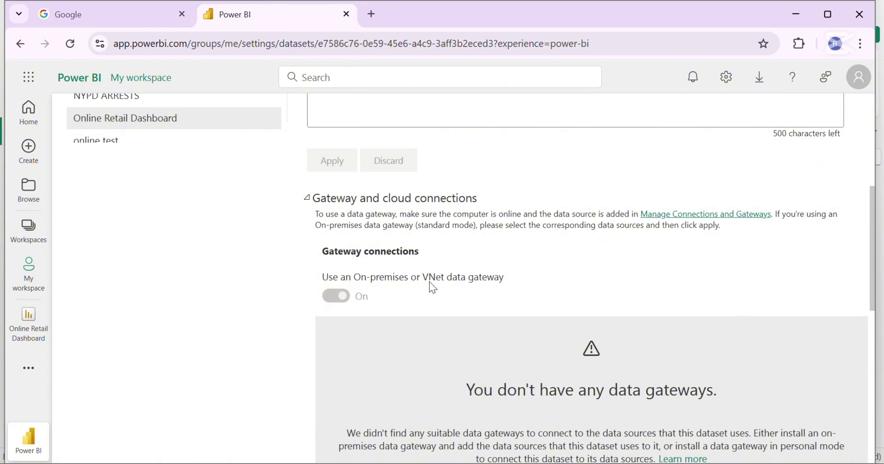
scroll(440, 282, "down", 5)
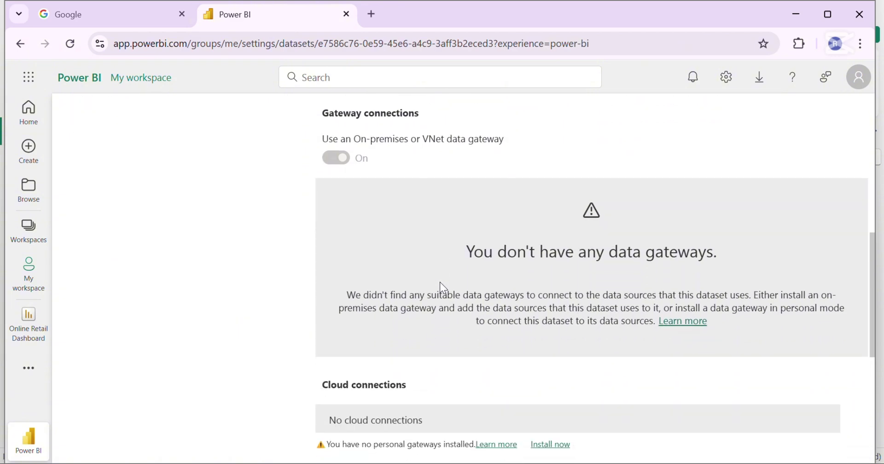
scroll(411, 258, "up", 2)
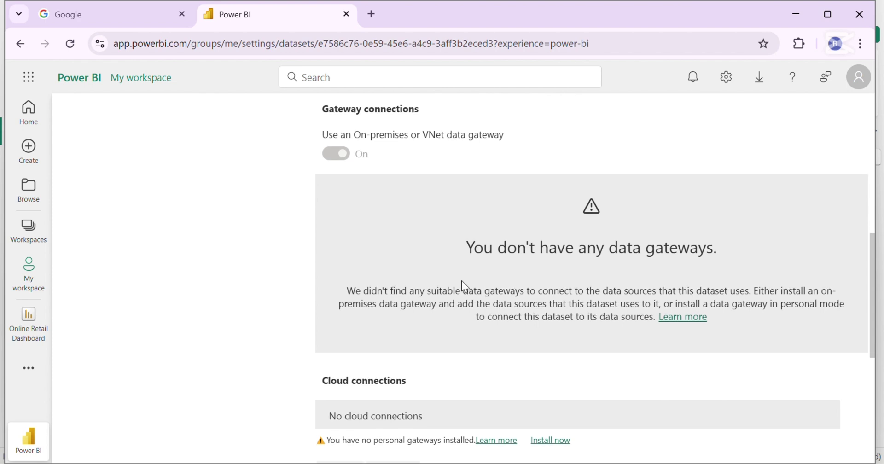
scroll(462, 282, "down", 2)
scroll(552, 260, "up", 4)
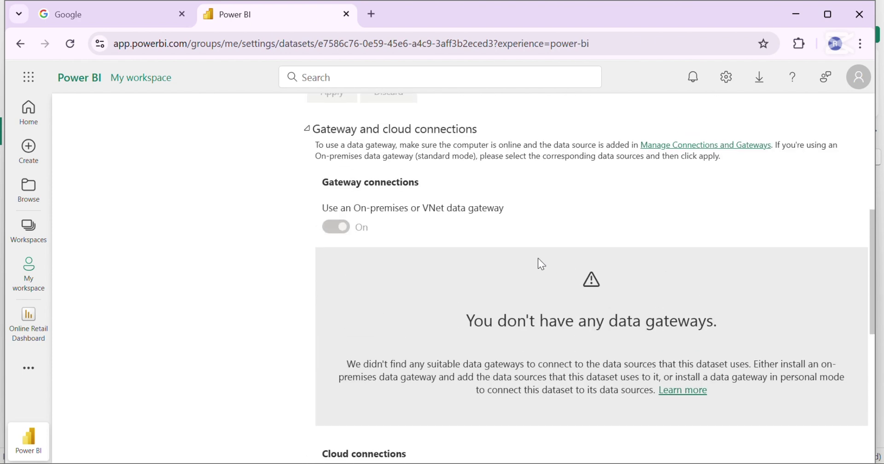
scroll(448, 254, "down", 2)
scroll(571, 287, "up", 2)
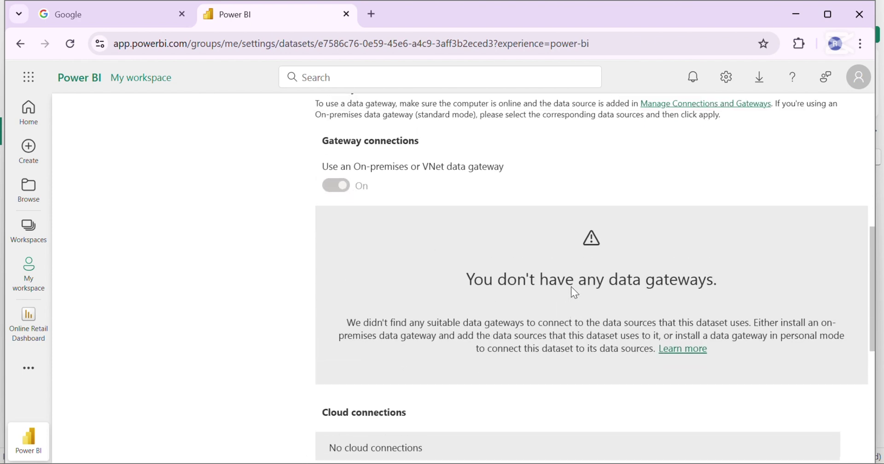
scroll(567, 277, "up", 2)
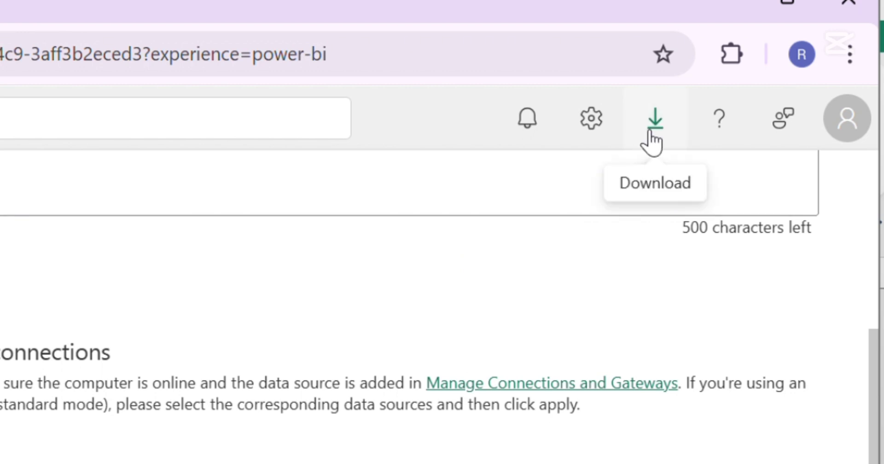
Download the Data Gateway in standard mode and install it, accepting the terms of use.
left_click(652, 138)
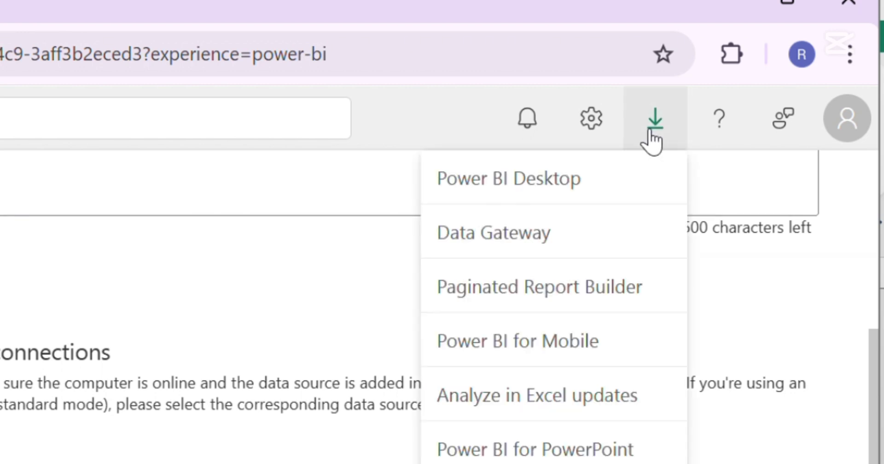
left_click(450, 230)
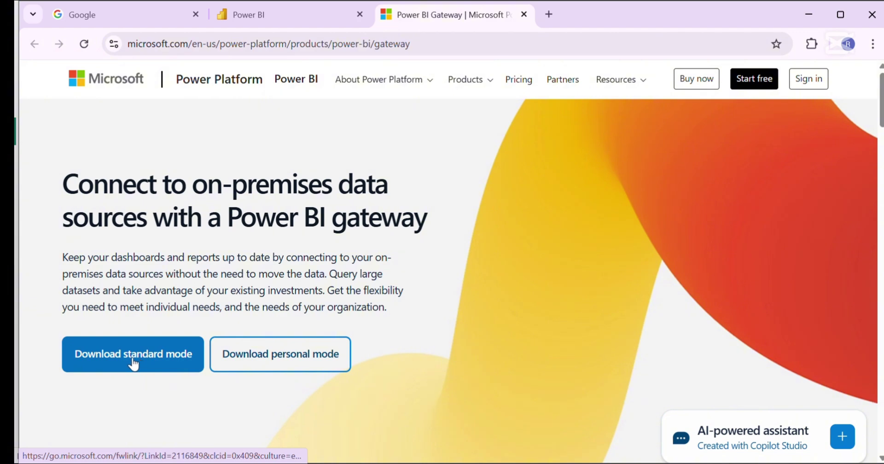
left_click(132, 361)
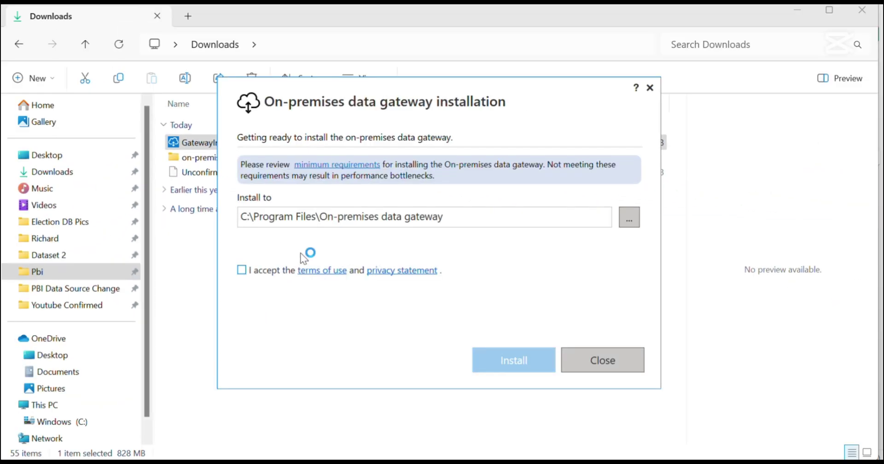
left_click(241, 270)
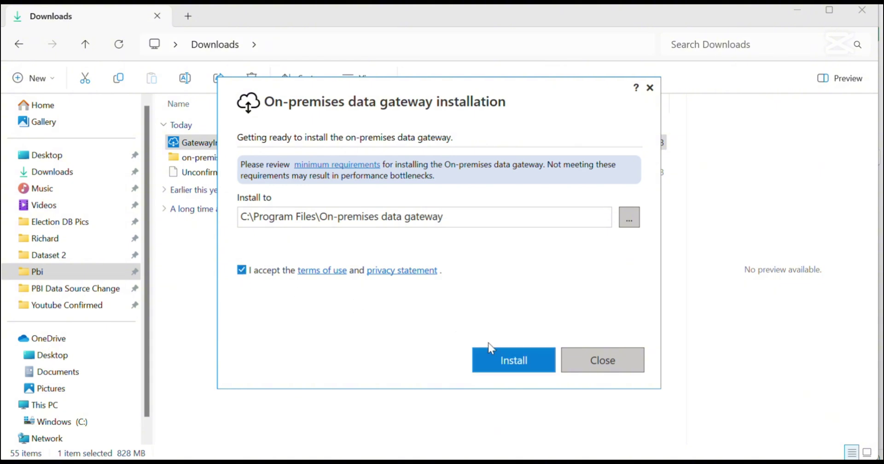
left_click(496, 359)
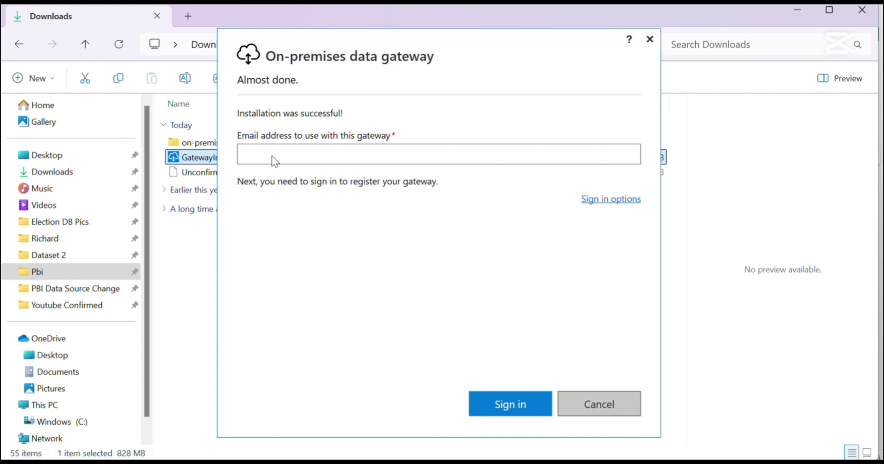
Sign in to the on-premises data gateway with the account e-mail and choose to register a new gateway on this computer.
left_click(302, 153)
key("ctrl+v")
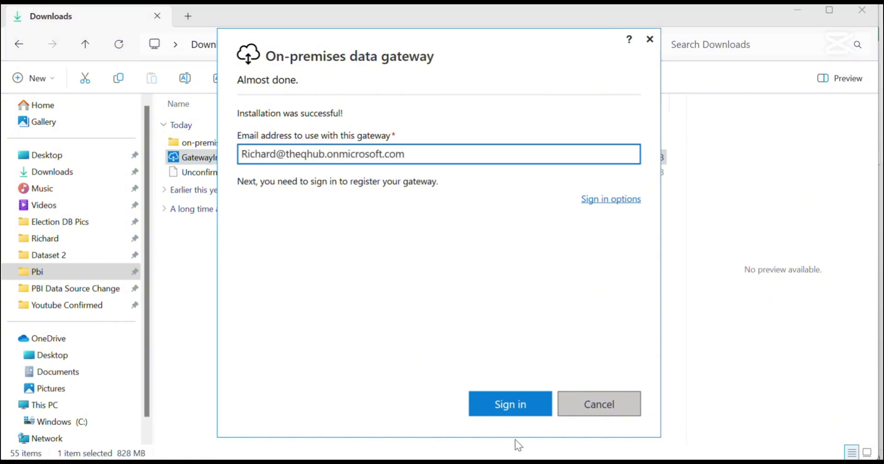
left_click(490, 404)
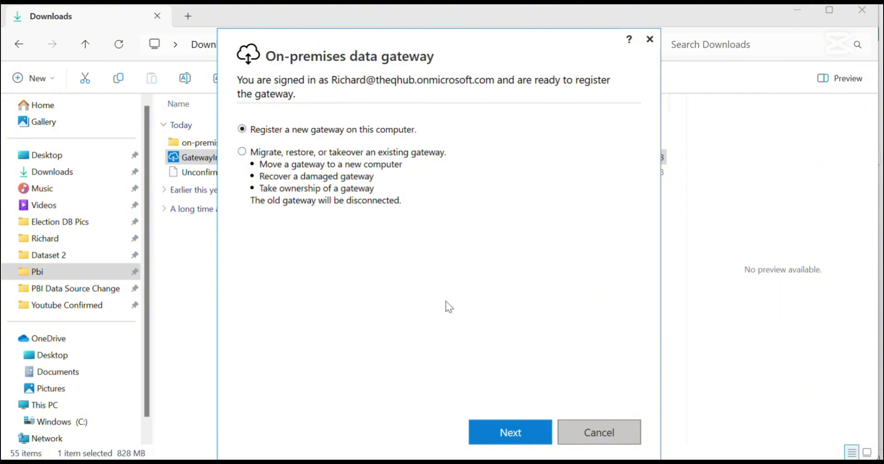
left_click(495, 431)
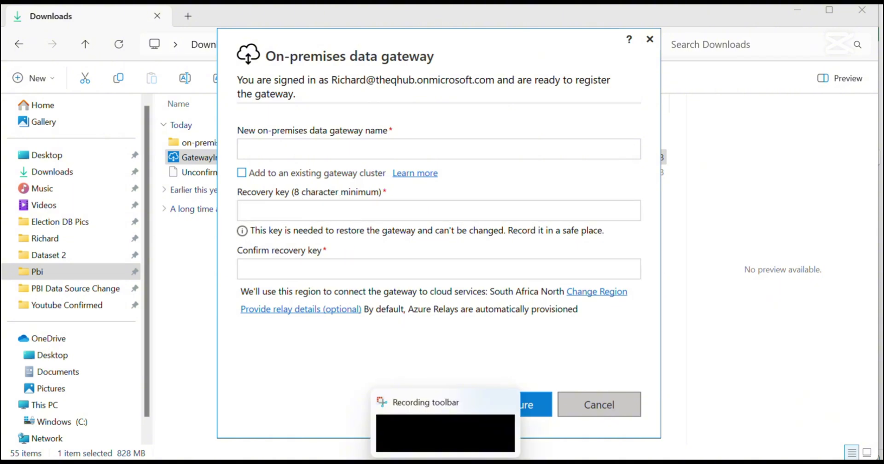
Name the new gateway OnlineRetailGateway, enter and confirm the recovery key, and configure the gateway.
left_click(477, 153)
type("O")
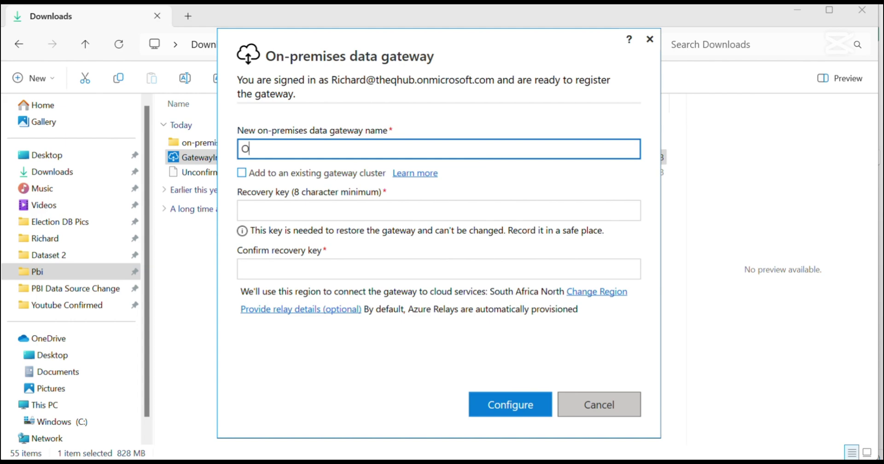
type("nlineRetailGateway")
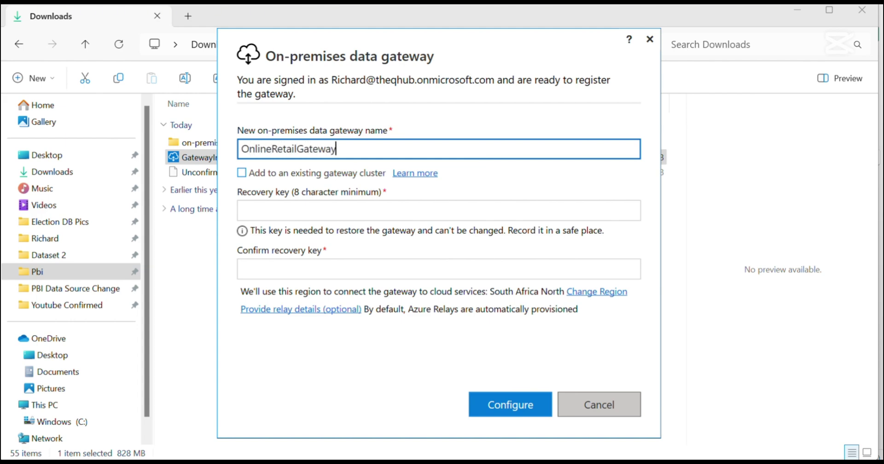
left_click(353, 208)
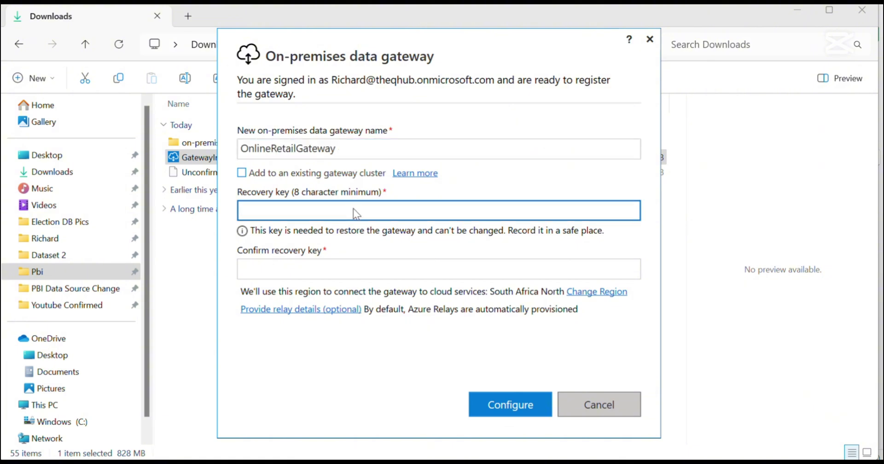
type("••••••••")
left_click(321, 271)
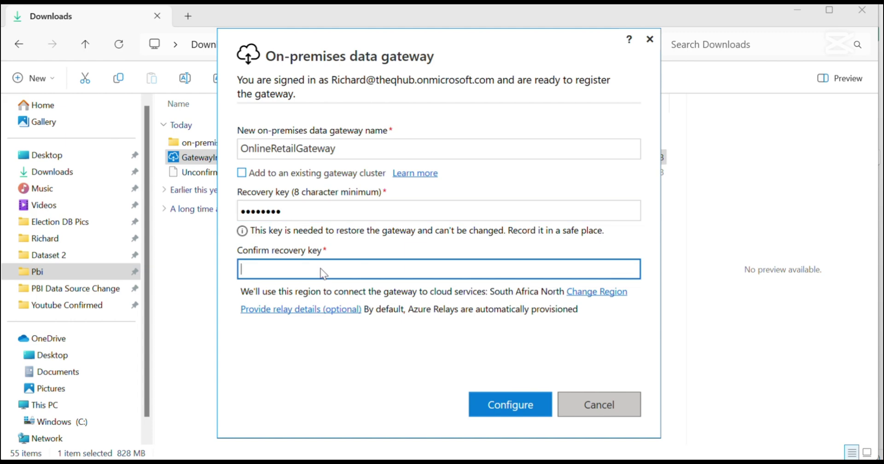
type("••••••••")
left_click(472, 396)
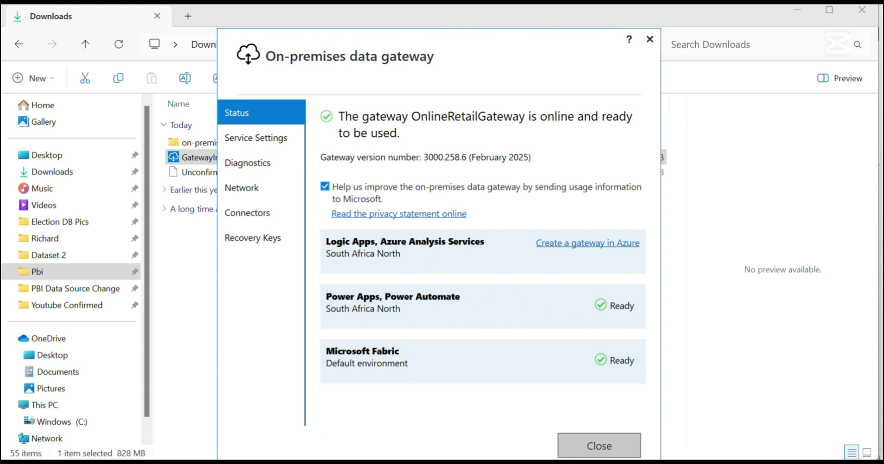
Switch back to the Power BI service in the browser and return to the My workspace item list.
mouse_move(323, 462)
left_click(313, 405)
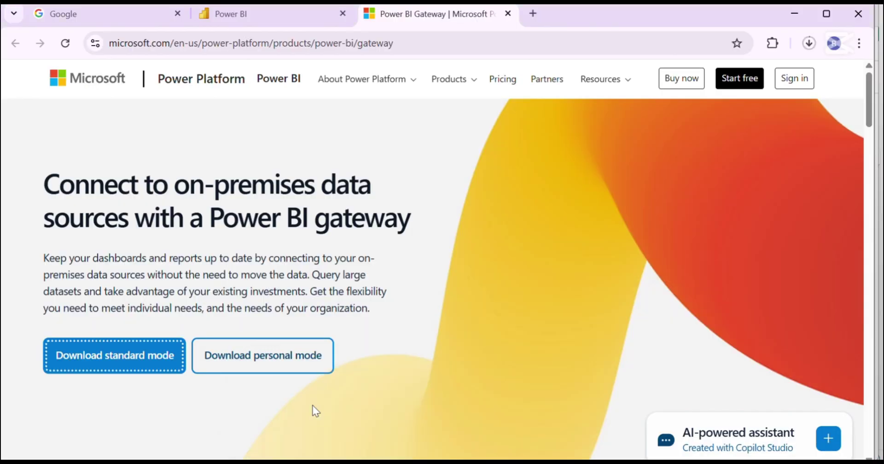
left_click(256, 14)
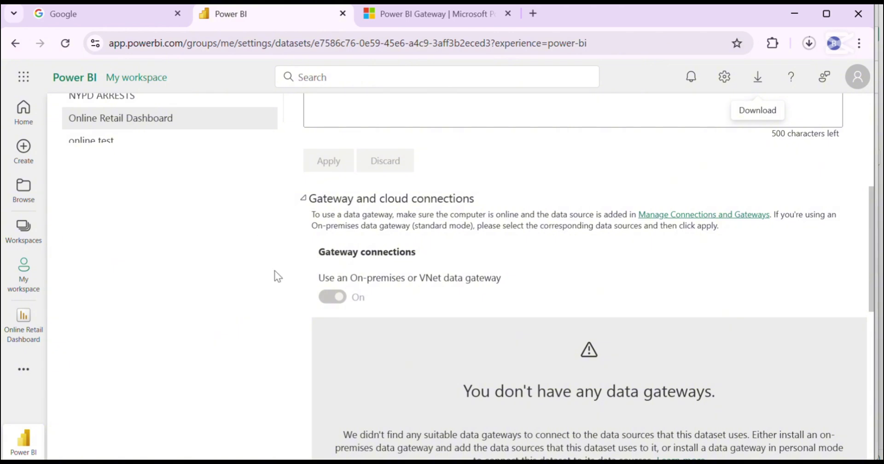
scroll(207, 221, "up", 6)
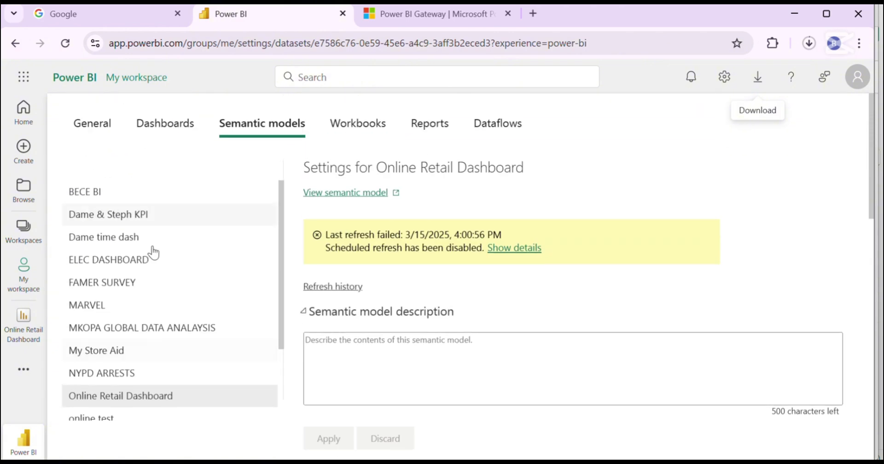
left_click(19, 291)
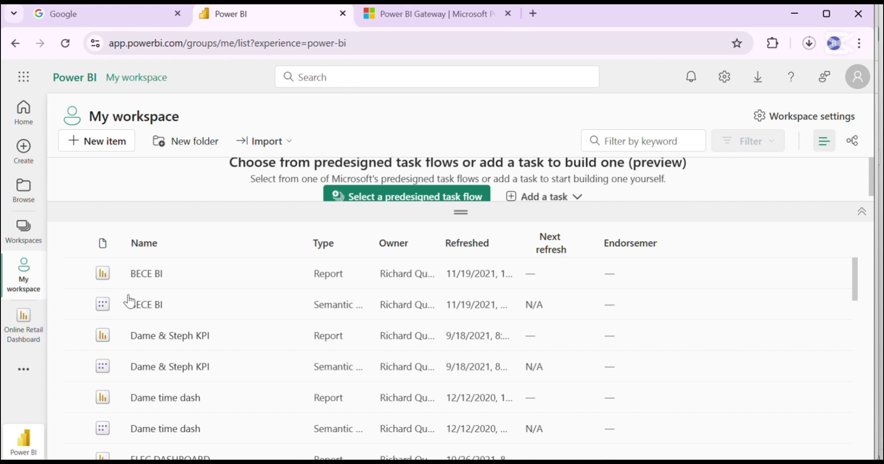
scroll(182, 289, "down", 1)
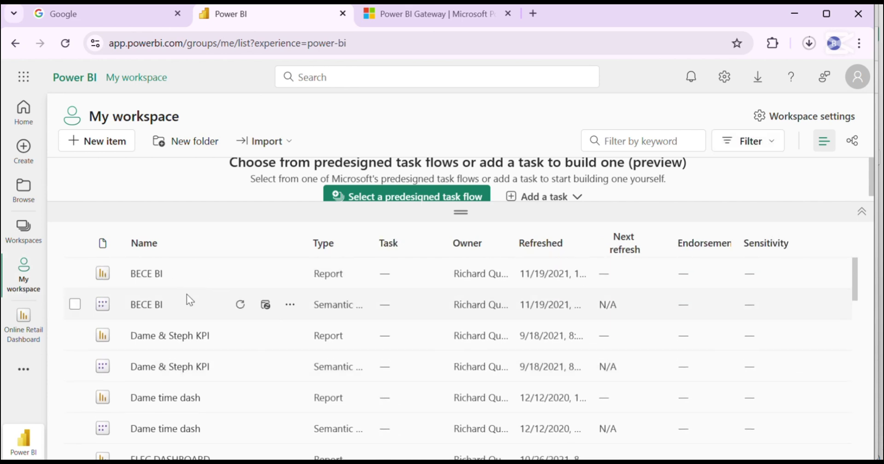
Open the settings of the Online Retail Dashboard semantic model and expand its gateway and cloud connections.
scroll(186, 294, "down", 3)
scroll(187, 303, "down", 15)
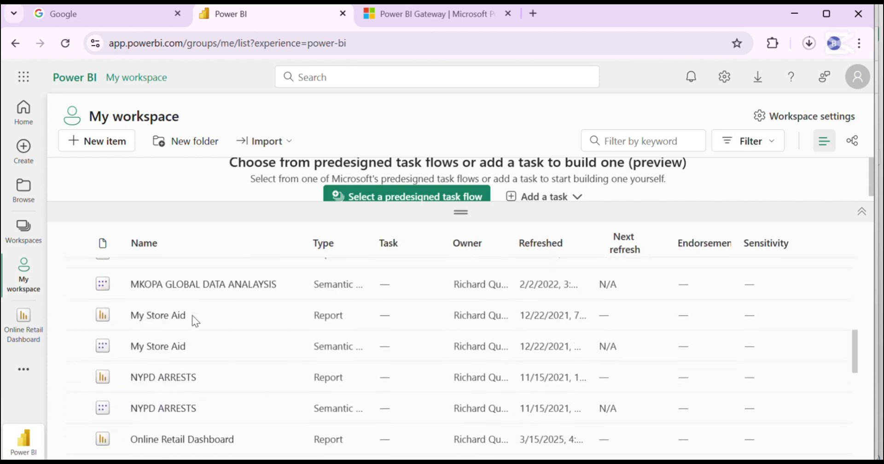
scroll(201, 372, "down", 2)
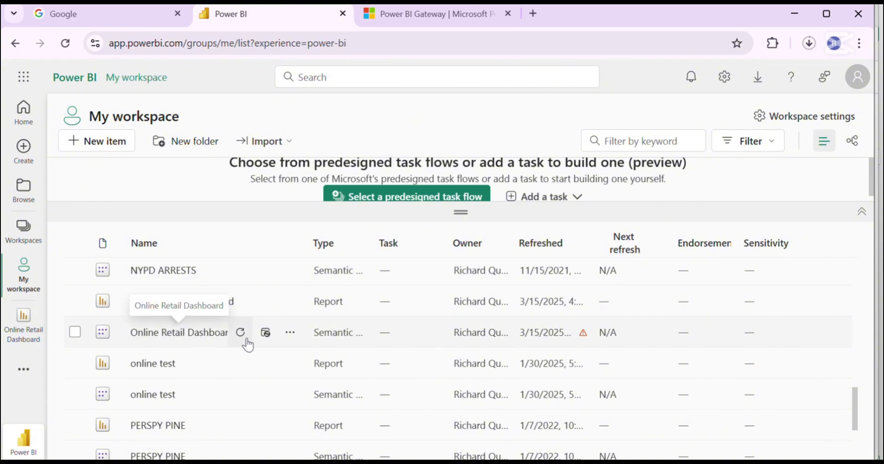
left_click(265, 336)
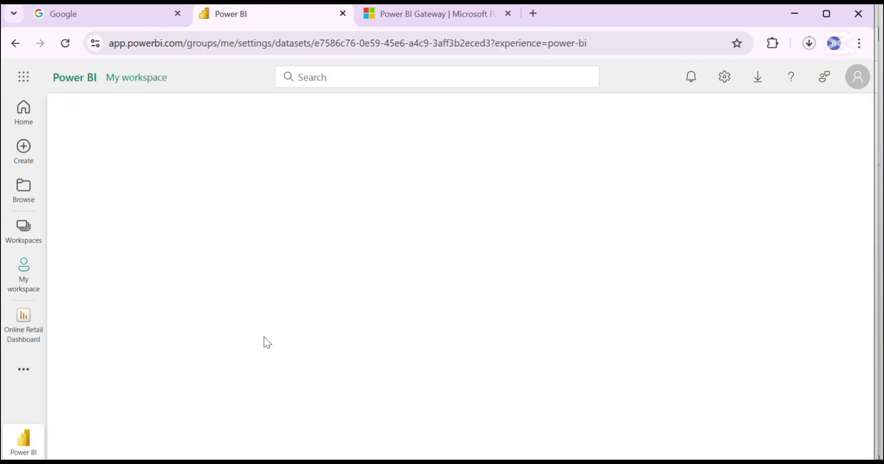
scroll(383, 318, "down", 3)
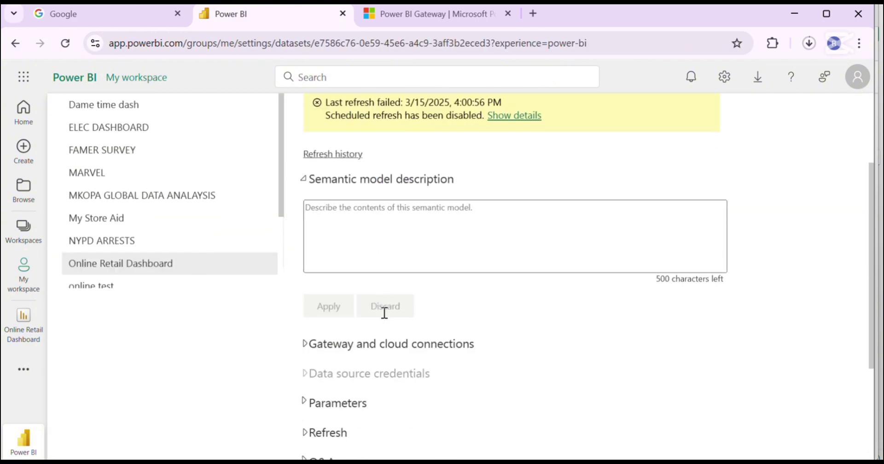
scroll(387, 334, "down", 2)
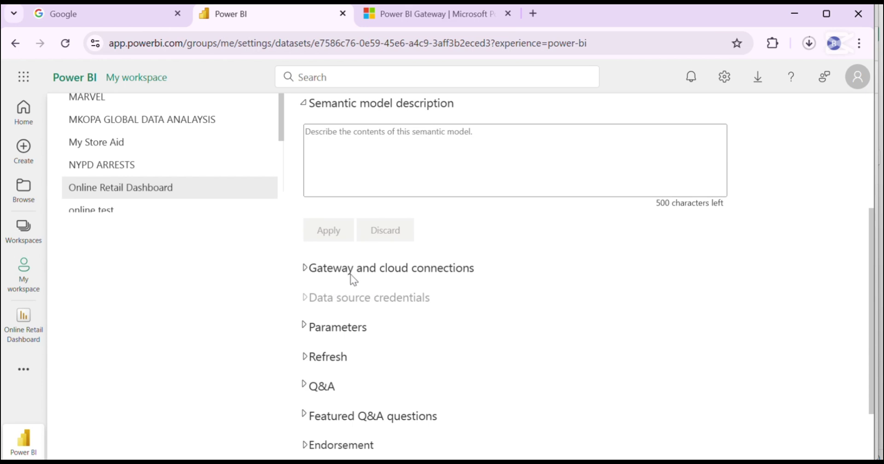
left_click(305, 271)
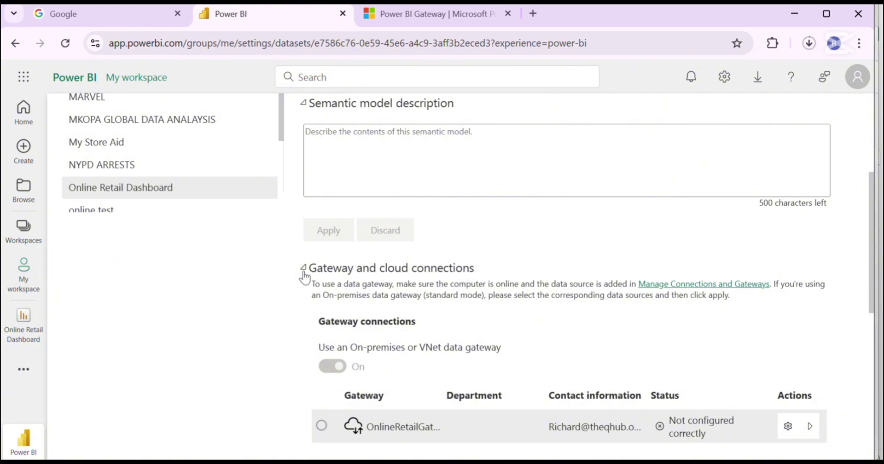
Show the data sources under OnlineRetailGateway and start adding the model's SQL Server source to the gateway.
scroll(385, 284, "down", 3)
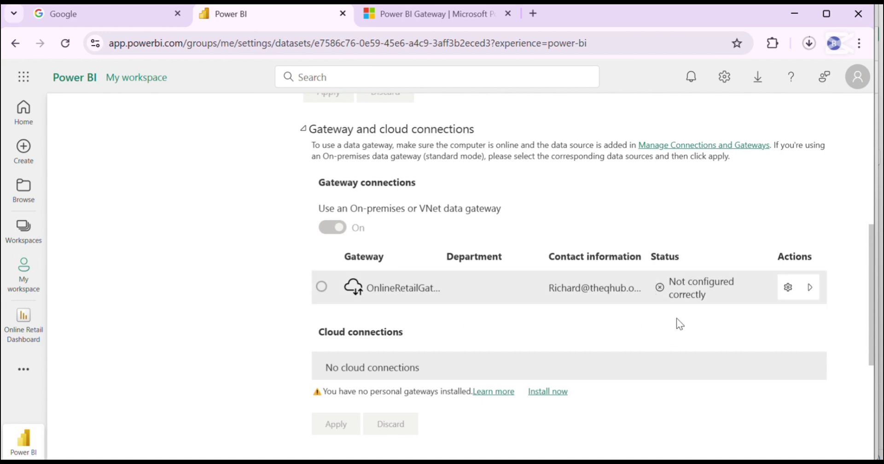
left_click(808, 298)
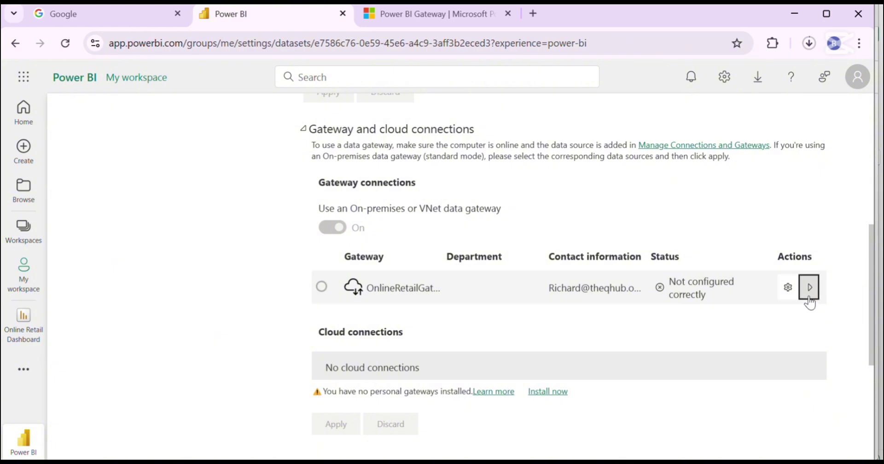
left_click(809, 299)
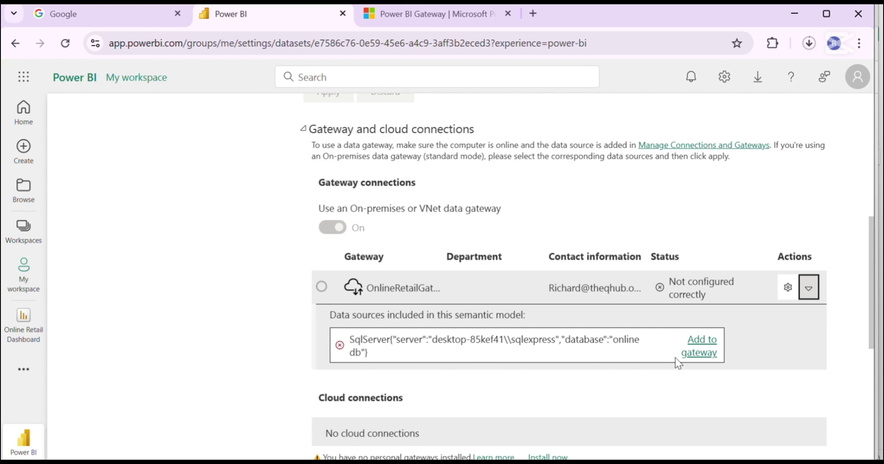
left_click(698, 354)
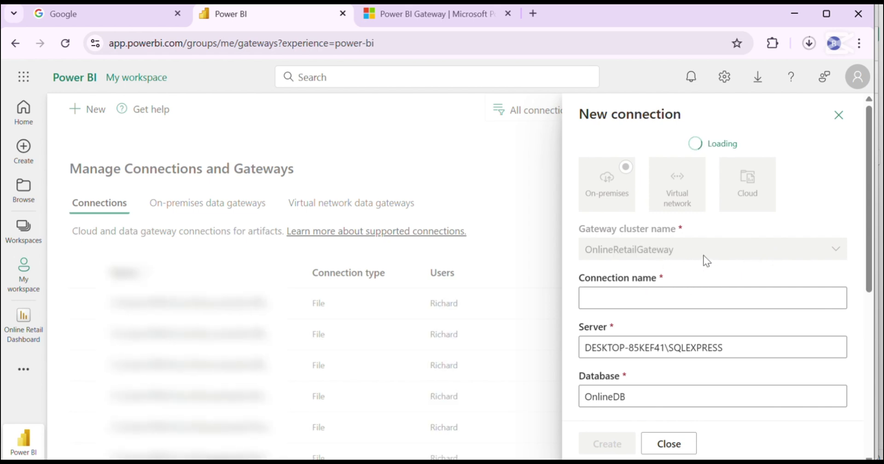
Name the new gateway connection OnlineRetailSQL_to_PBI.
scroll(661, 267, "down", 3)
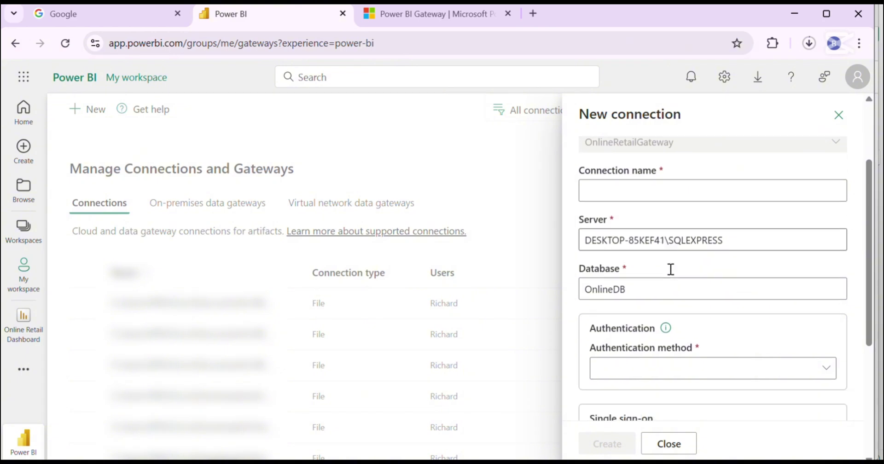
scroll(669, 270, "up", 1)
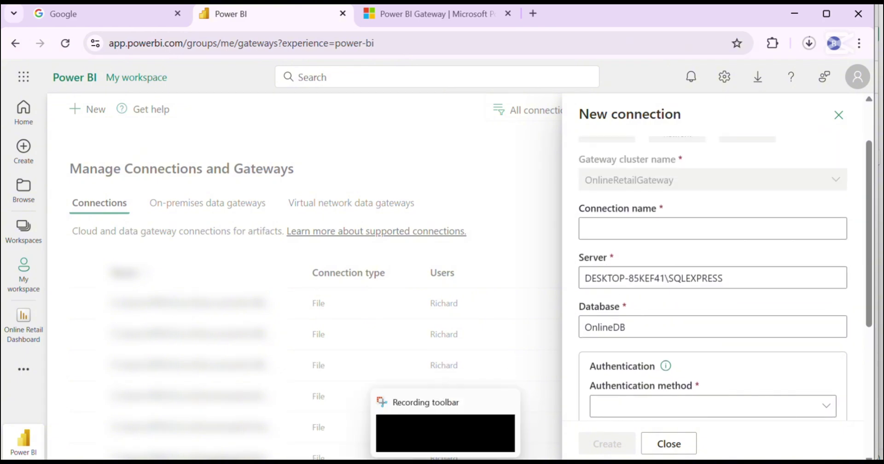
mouse_move(421, 460)
left_click(589, 227)
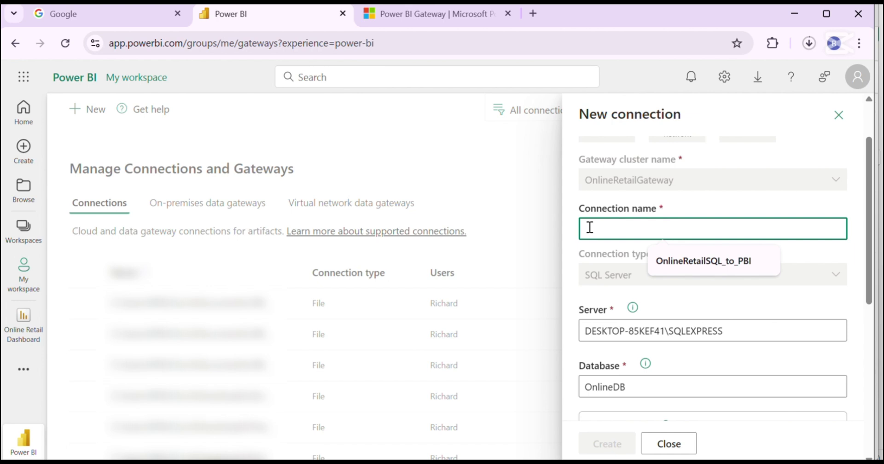
left_click(676, 258)
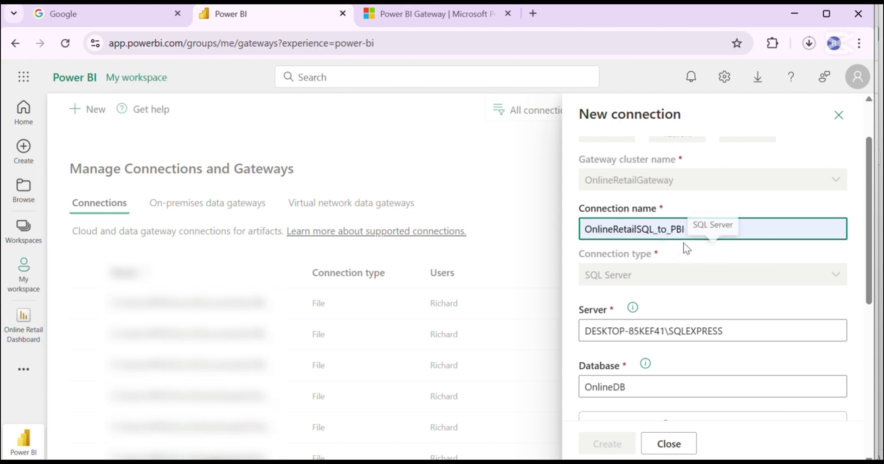
Set the new connection's authentication method to Windows.
scroll(635, 318, "down", 1)
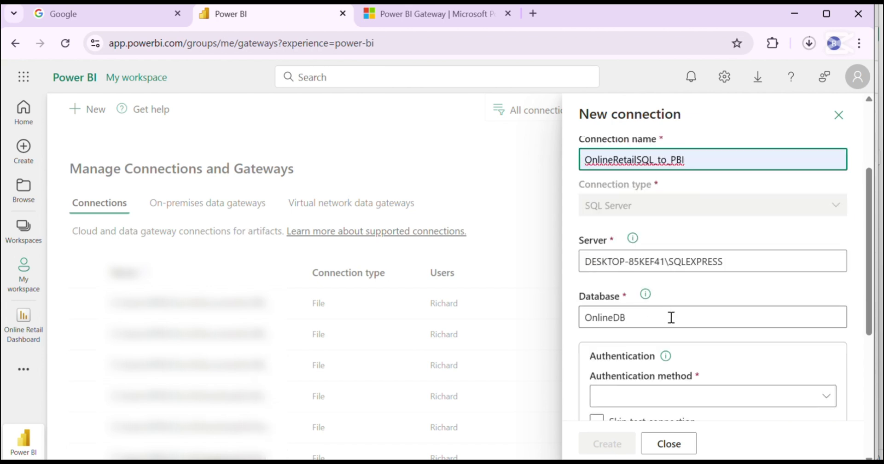
scroll(670, 318, "down", 1)
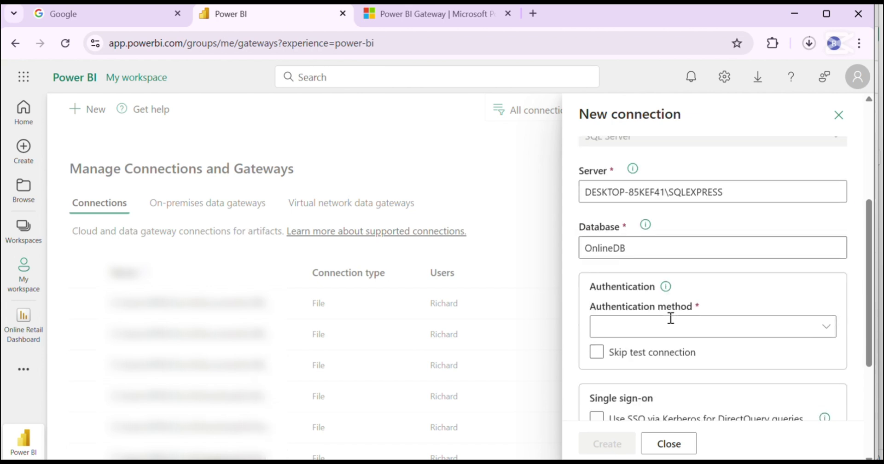
left_click(798, 355)
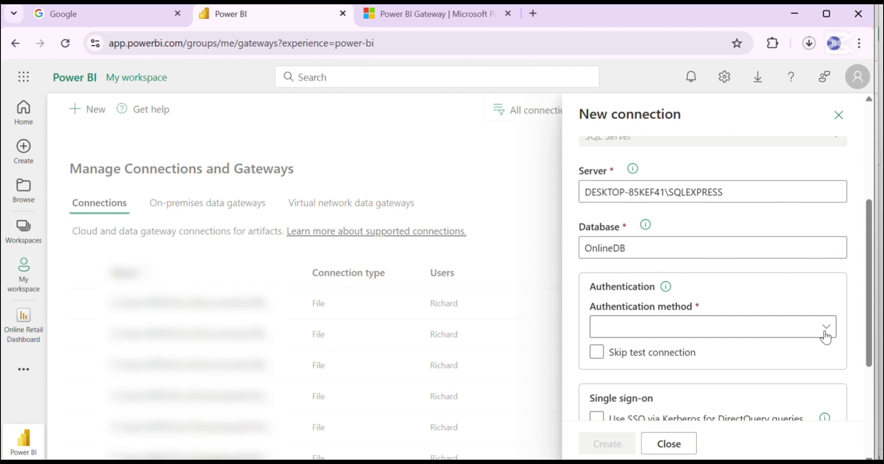
left_click(824, 331)
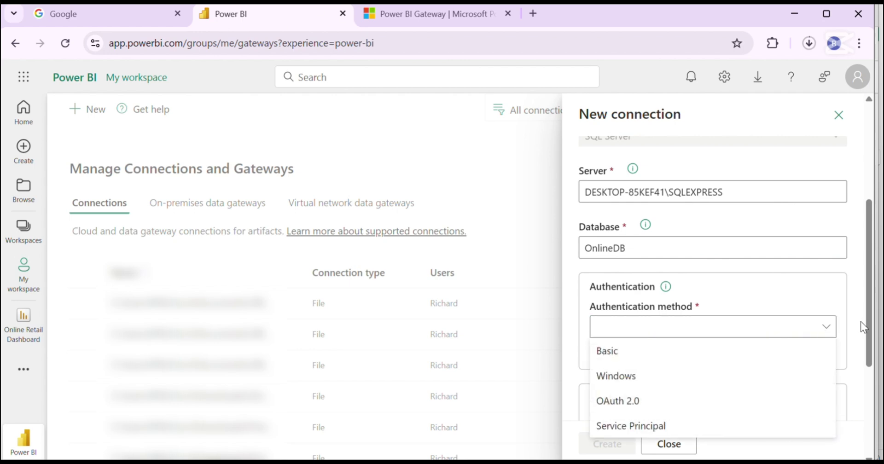
scroll(850, 327, "down", 3)
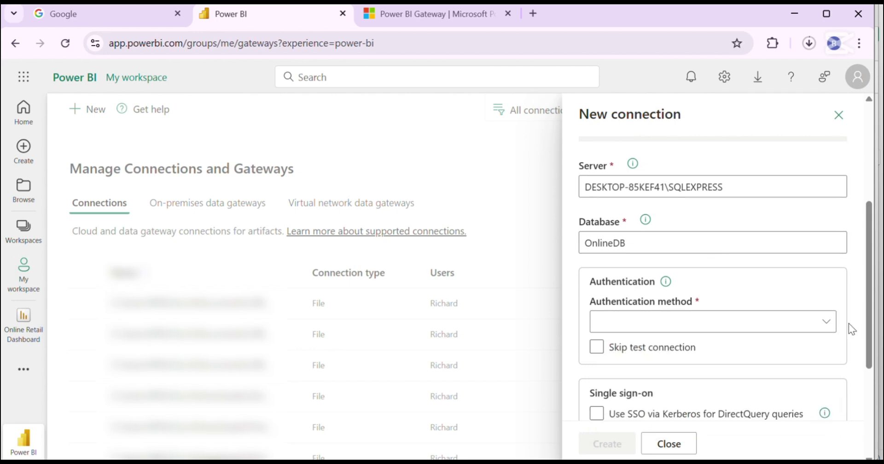
left_click(827, 191)
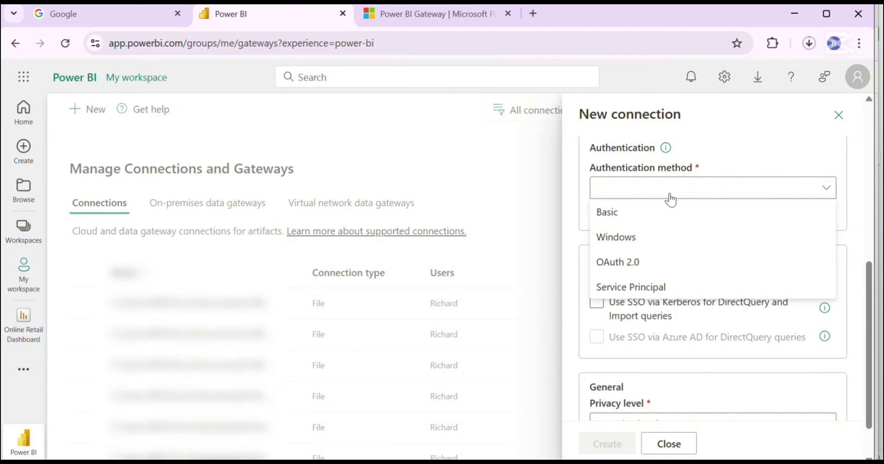
left_click(651, 211)
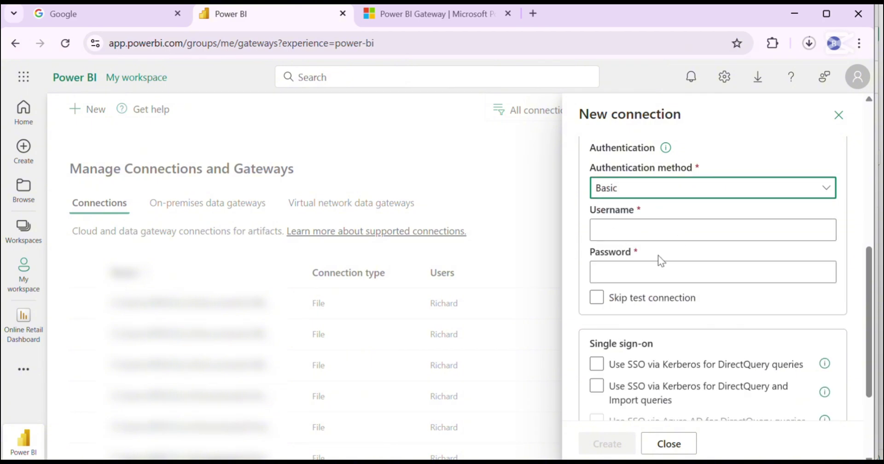
left_click(824, 193)
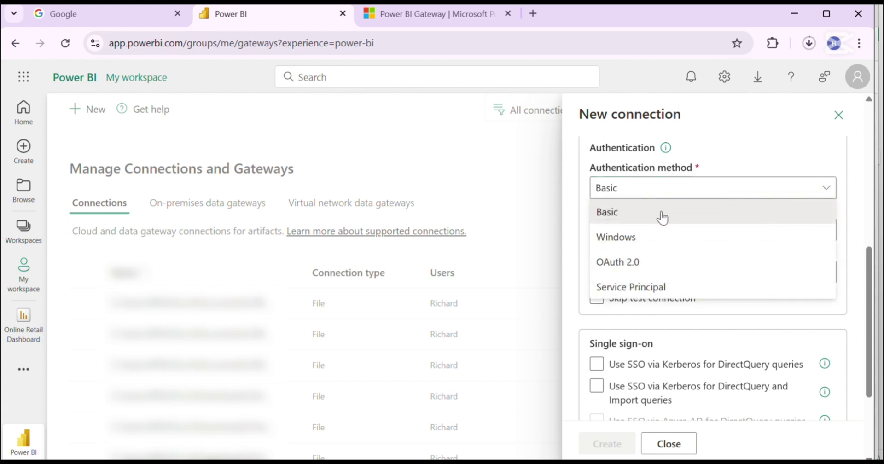
left_click(637, 239)
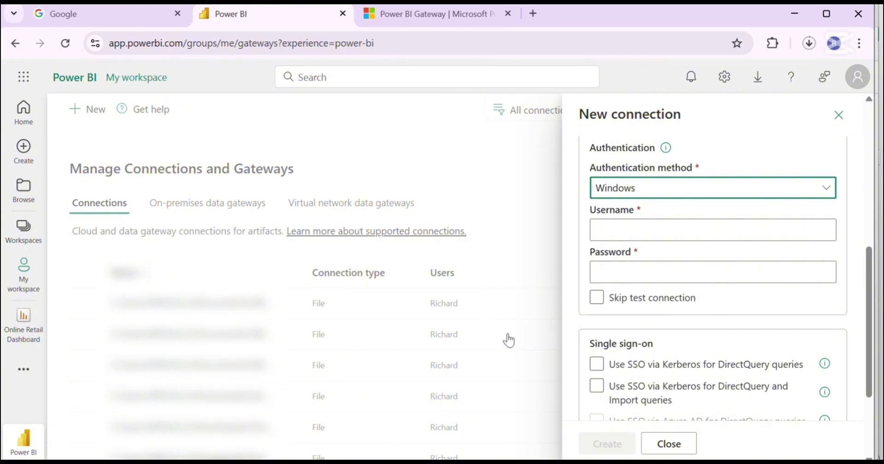
Switch to SQL Server Management Studio, open the connection properties of the SQLEXPRESS server, and copy the login user name.
mouse_move(476, 462)
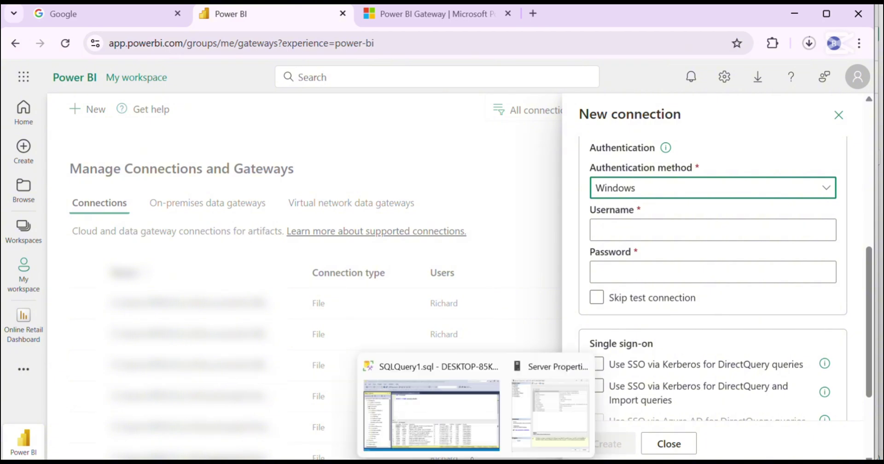
left_click(460, 419)
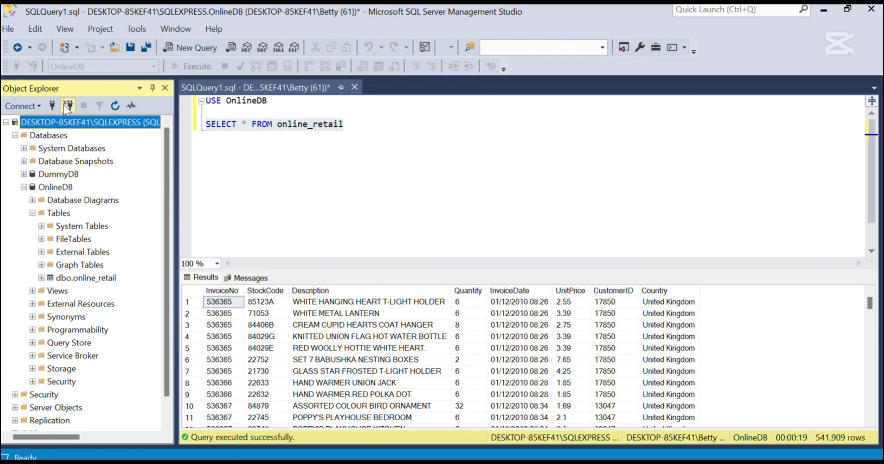
right_click(49, 122)
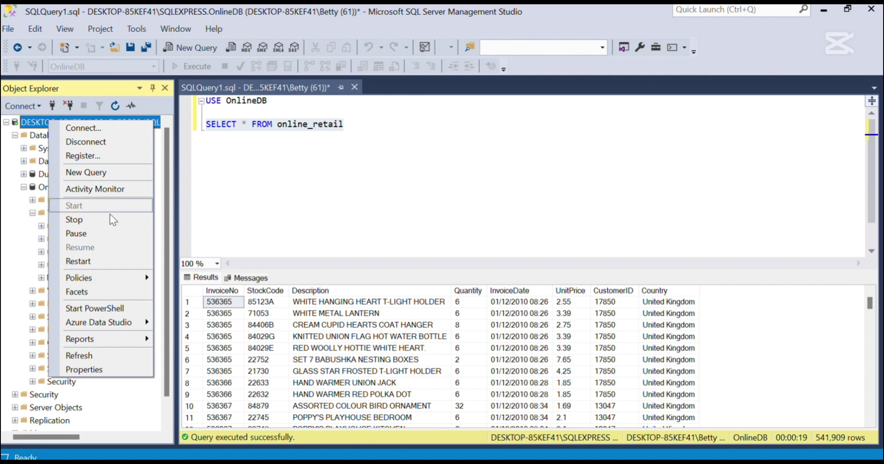
left_click(76, 371)
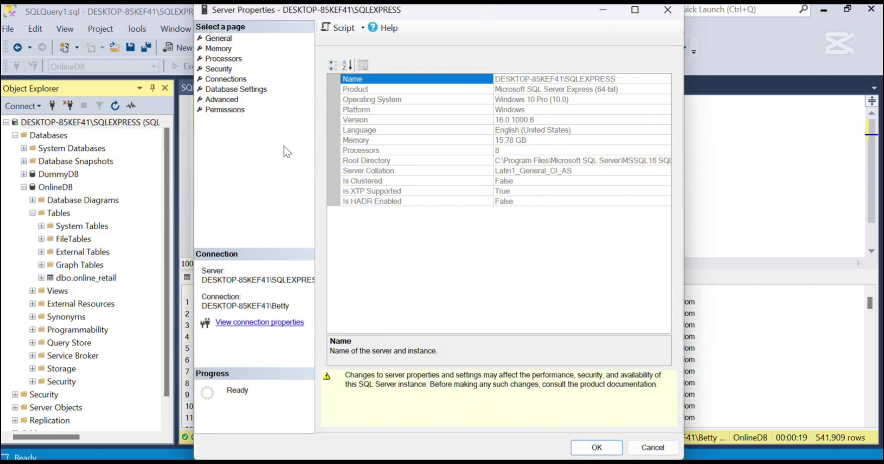
left_click(252, 323)
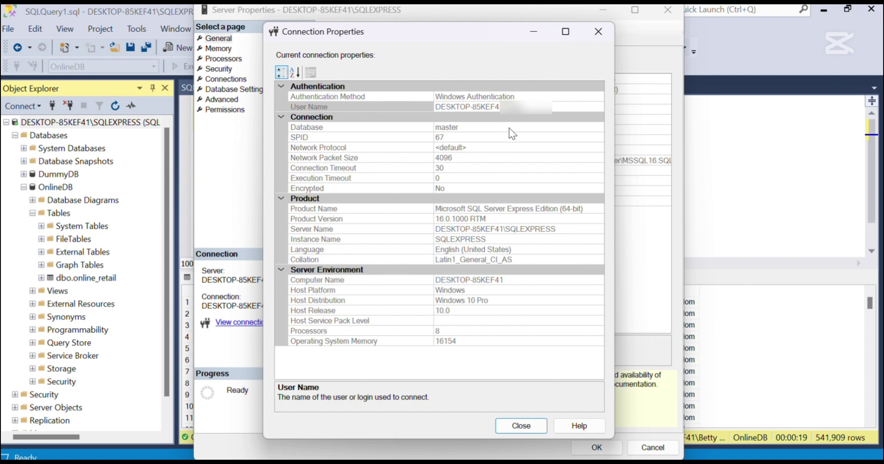
left_click(530, 107)
double_click(438, 106)
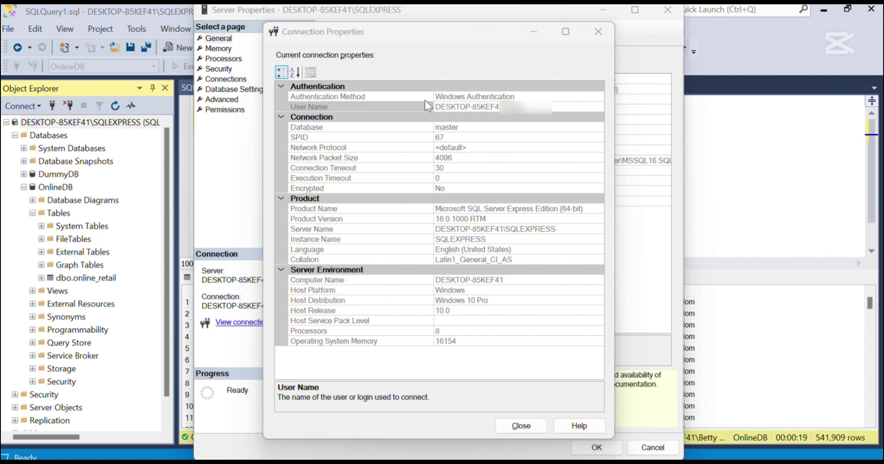
Return to Power BI, enter the Windows username and password for the new connection, and create it.
key("alt+Tab")
left_click(608, 225)
key("ctrl+v")
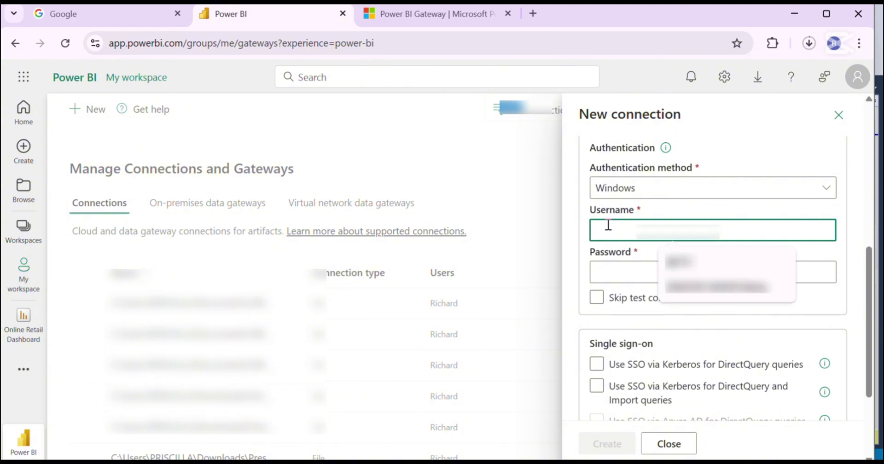
left_click(609, 267)
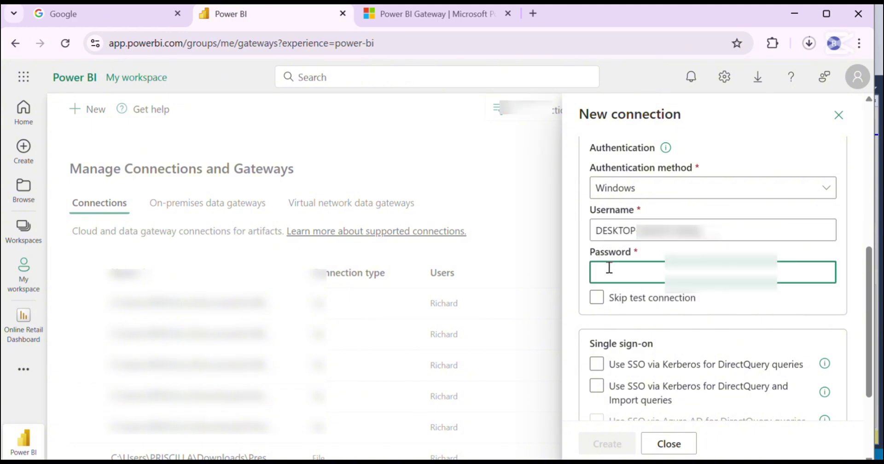
key("ctrl+v")
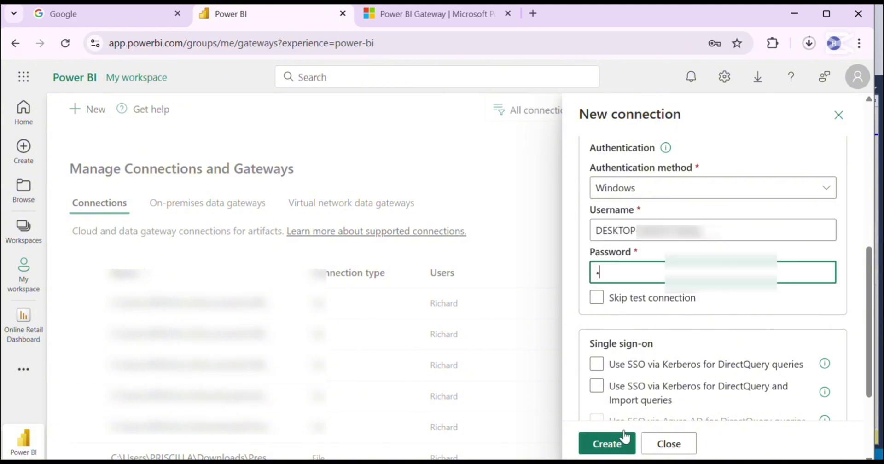
scroll(610, 434, "down", 3)
left_click(607, 438)
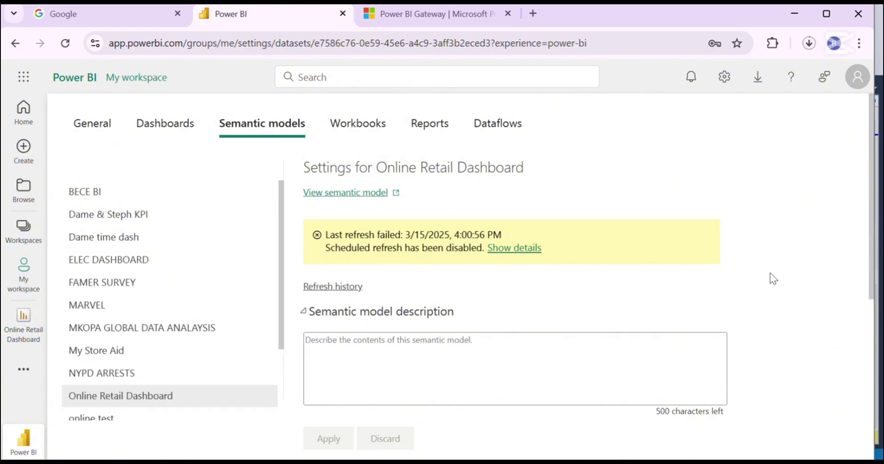
Map the Online Retail Dashboard semantic model's SQL Server data source to the OnlineRetailSQL_to_PBI gateway connection and apply the change.
scroll(771, 279, "down", 5)
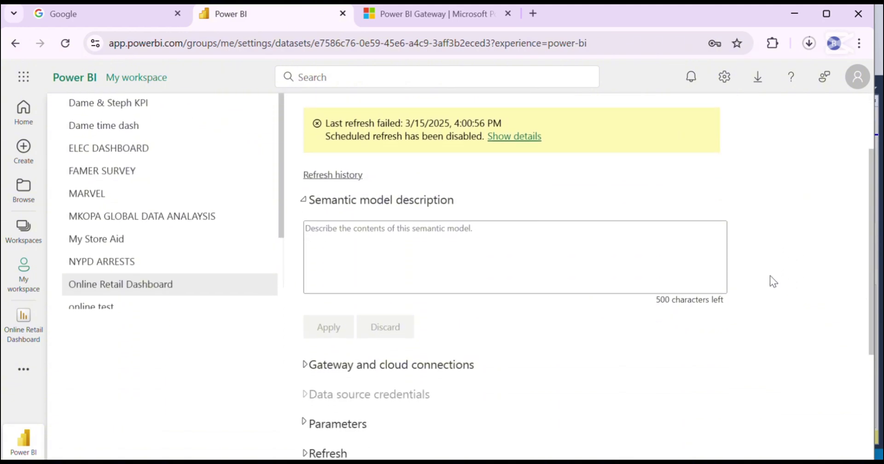
left_click(303, 271)
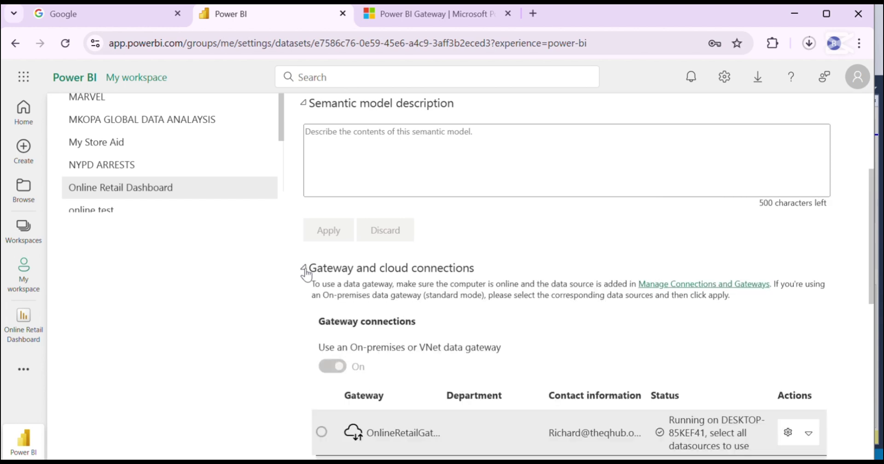
scroll(325, 275, "down", 2)
scroll(325, 275, "down", 4)
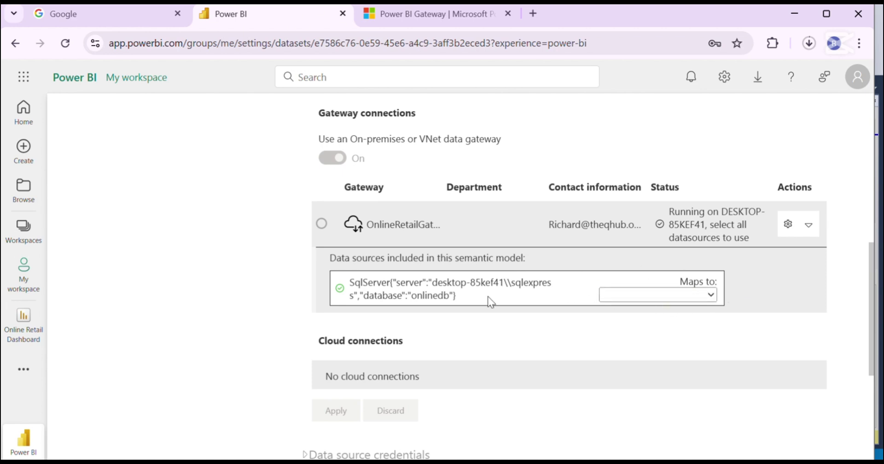
left_click(650, 296)
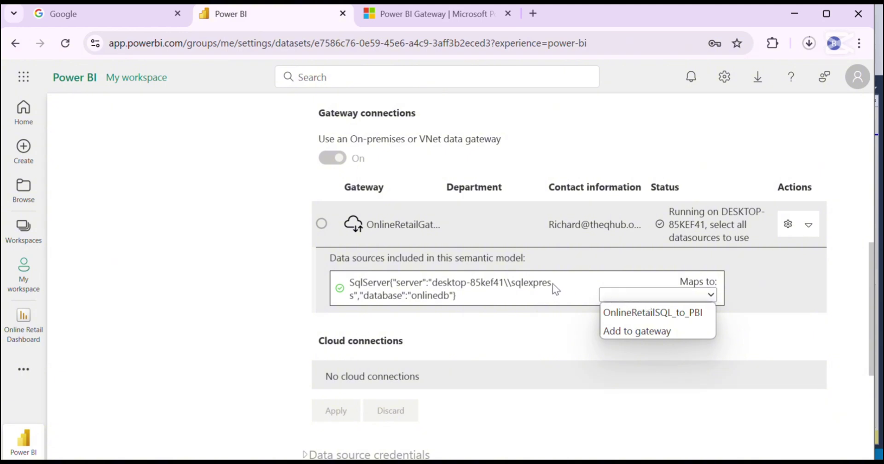
left_click(616, 314)
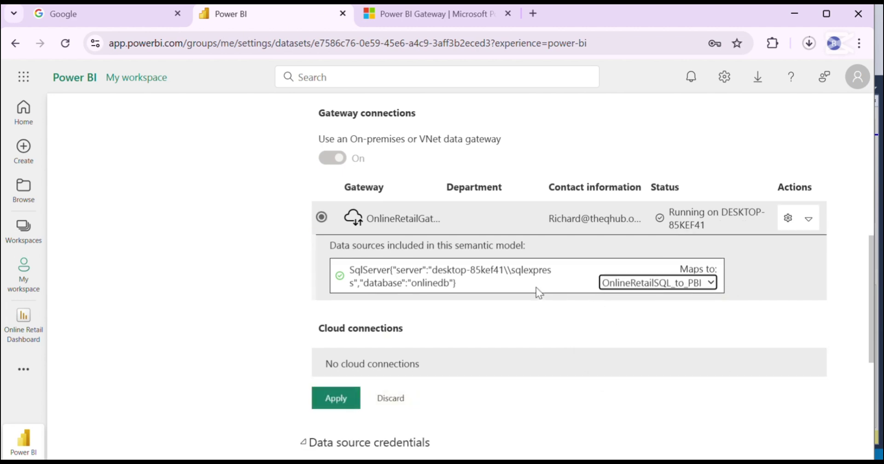
scroll(382, 300, "down", 2)
left_click(323, 332)
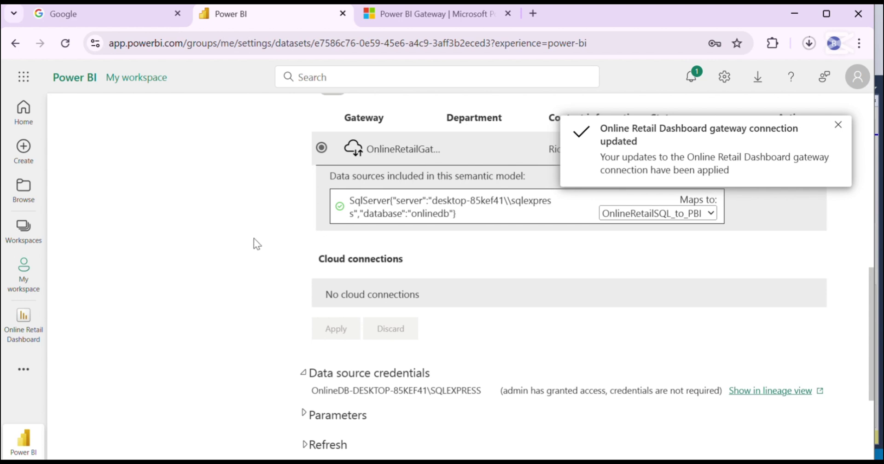
Switch on the semantic model's refresh schedule and view the available refresh frequencies without applying the setting.
scroll(285, 240, "down", 4)
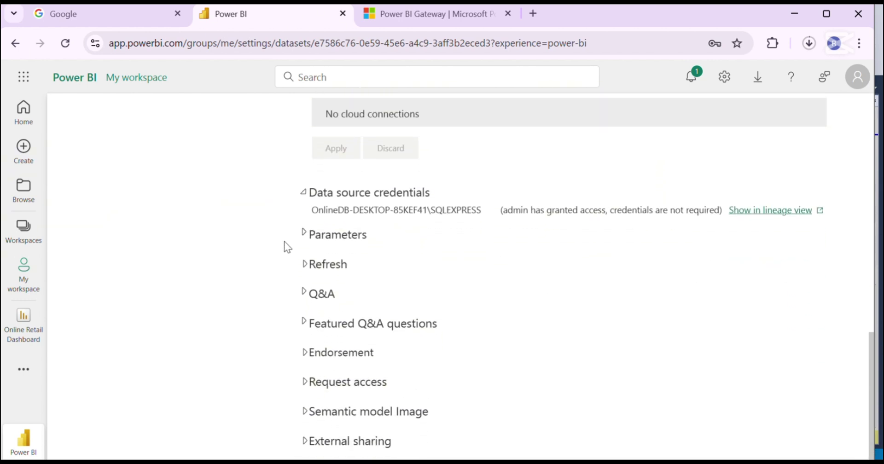
left_click(305, 266)
scroll(306, 272, "down", 3)
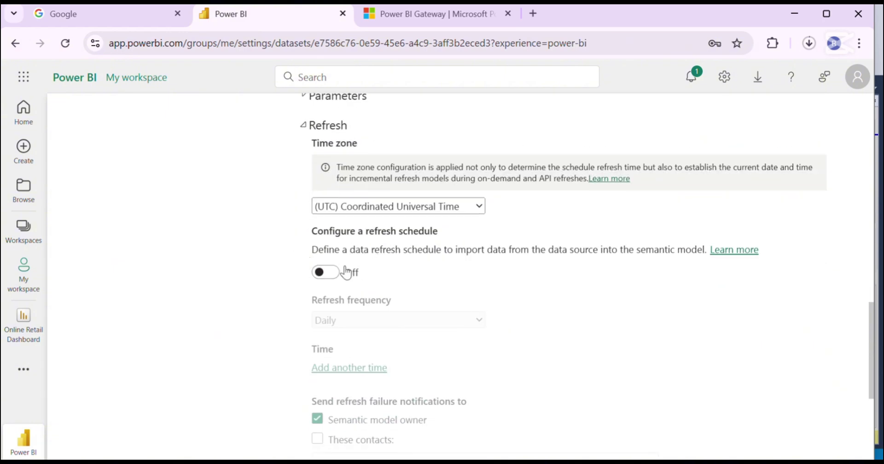
left_click(325, 274)
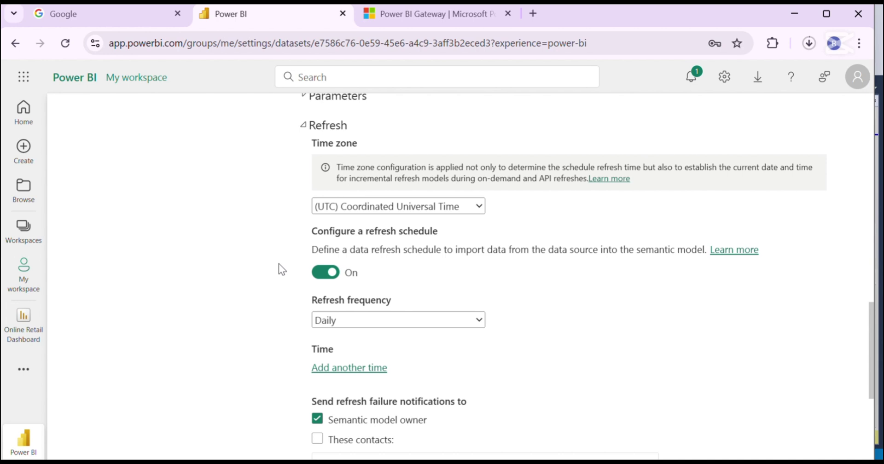
left_click(472, 321)
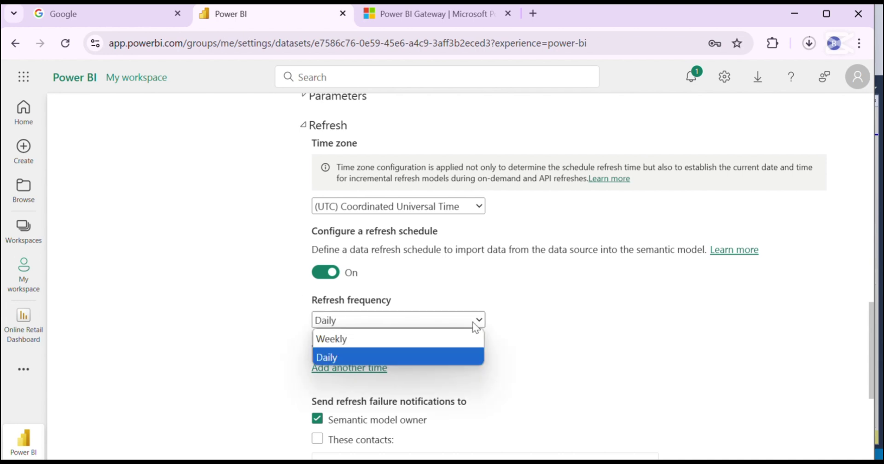
left_click(513, 327)
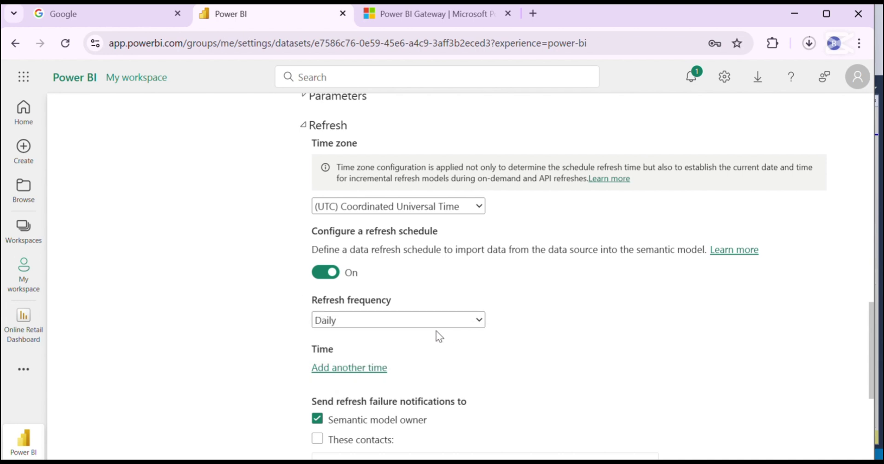
scroll(414, 329, "down", 1)
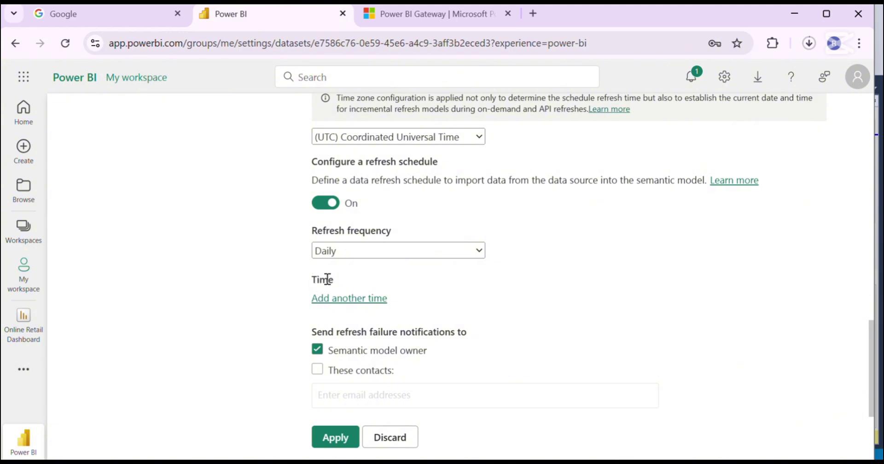
scroll(295, 293, "up", 6)
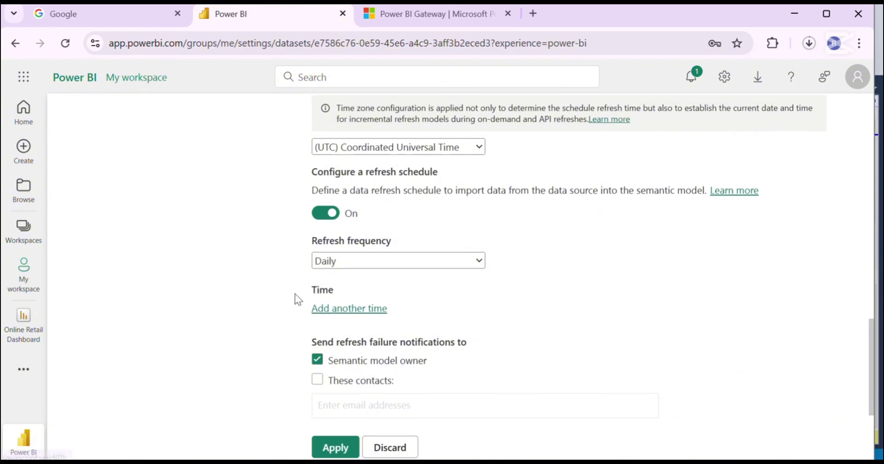
scroll(295, 291, "up", 1)
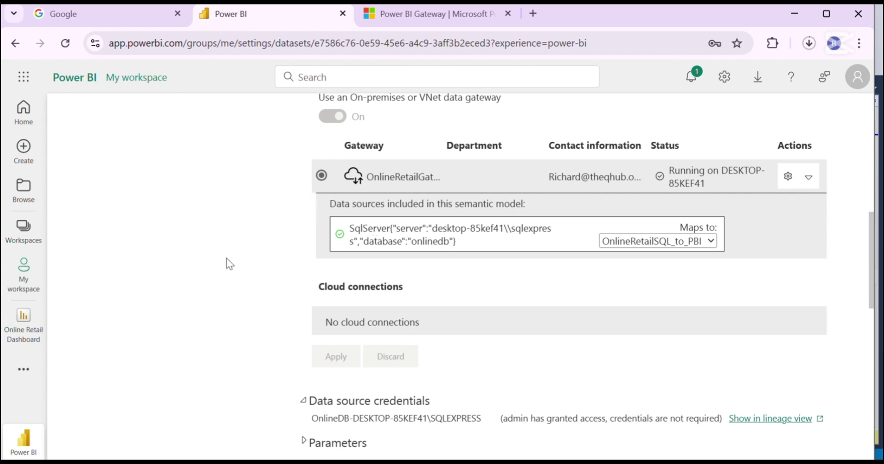
Refresh the Online Retail Dashboard semantic model immediately from My workspace and widen the Refreshed column.
left_click(23, 278)
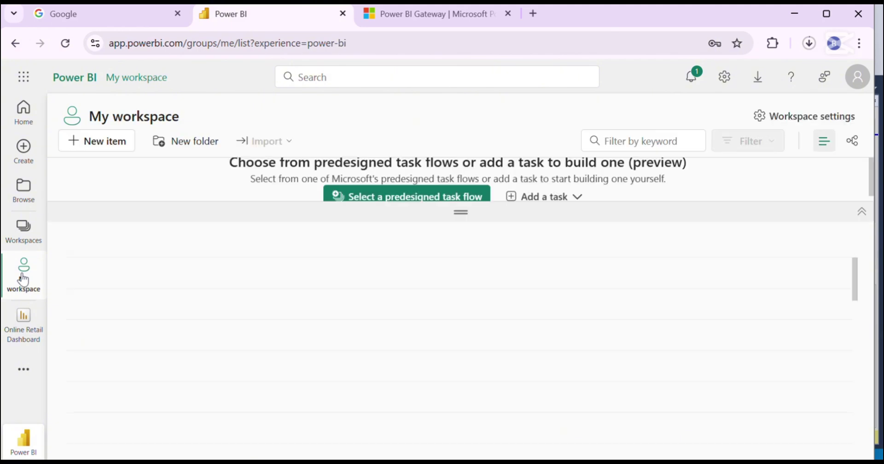
scroll(158, 308, "down", 10)
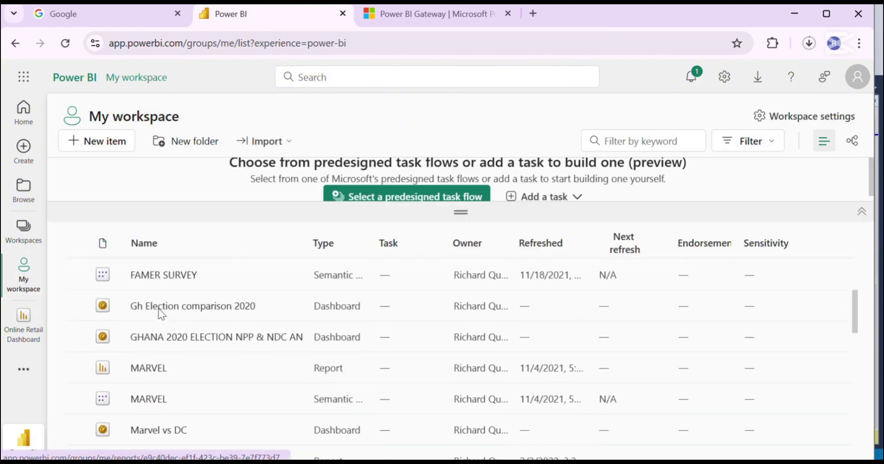
scroll(159, 308, "down", 2)
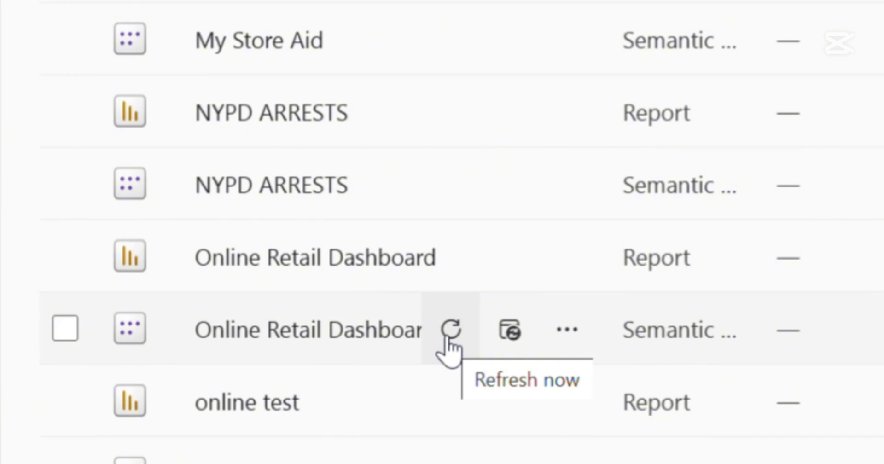
left_click(447, 339)
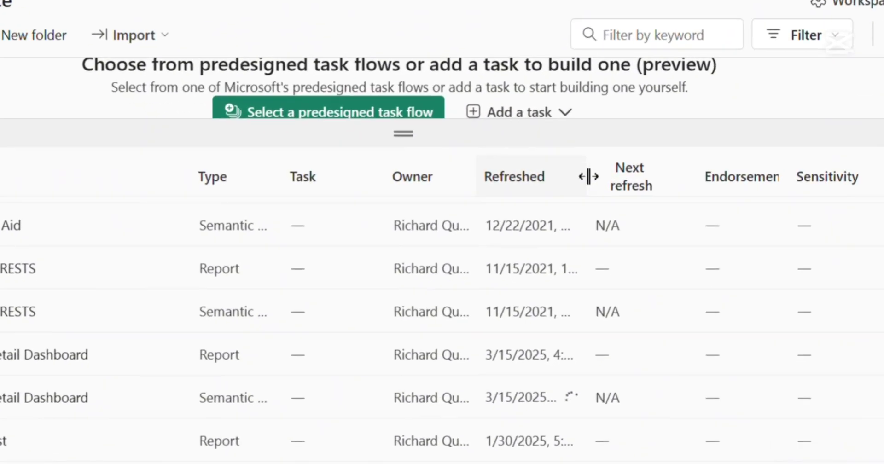
left_click_drag(588, 176, 656, 182)
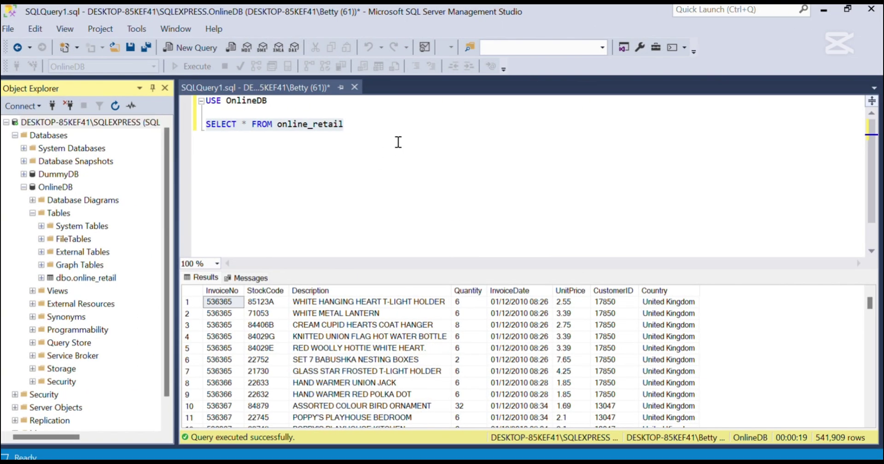
Switch to Power BI Desktop and dismiss the publishing message covering the Online Retail Dashboard report.
left_click(396, 140)
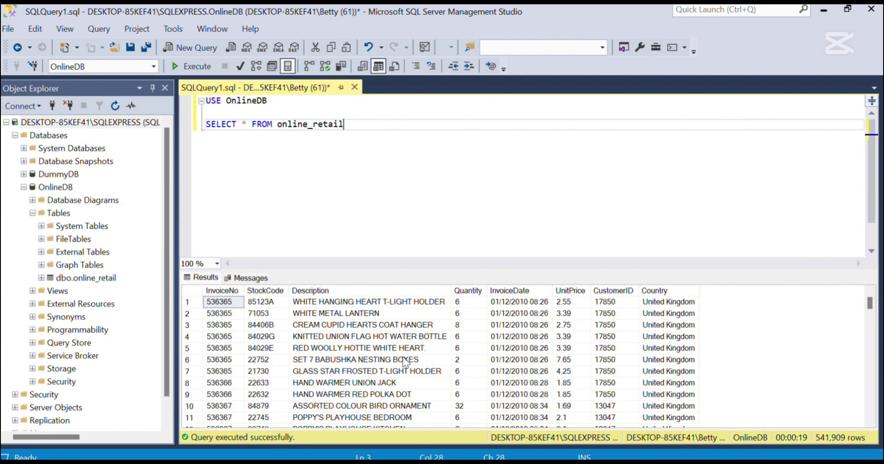
mouse_move(414, 461)
left_click(463, 428)
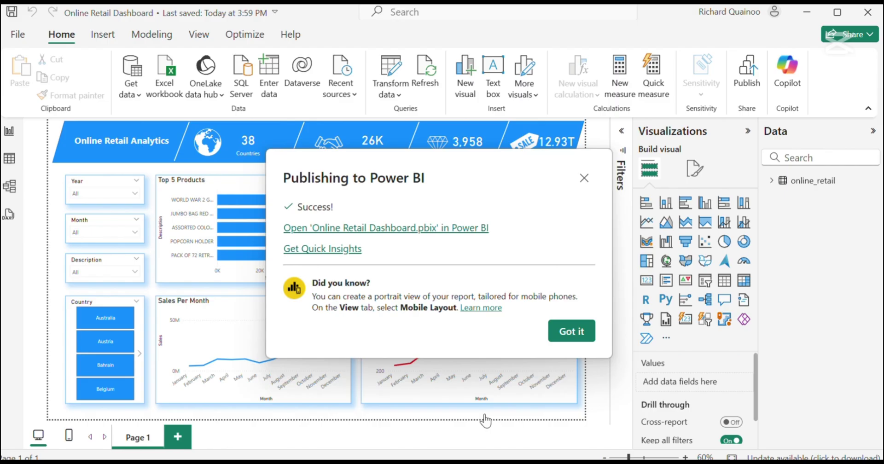
left_click(565, 332)
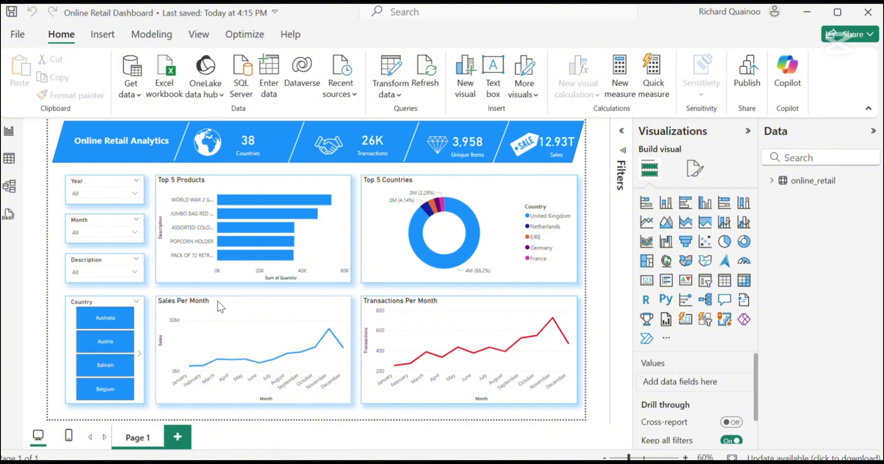
Switch to SQL Server Management Studio and start a second Select statement from online_retail below the existing query.
key("alt+Tab")
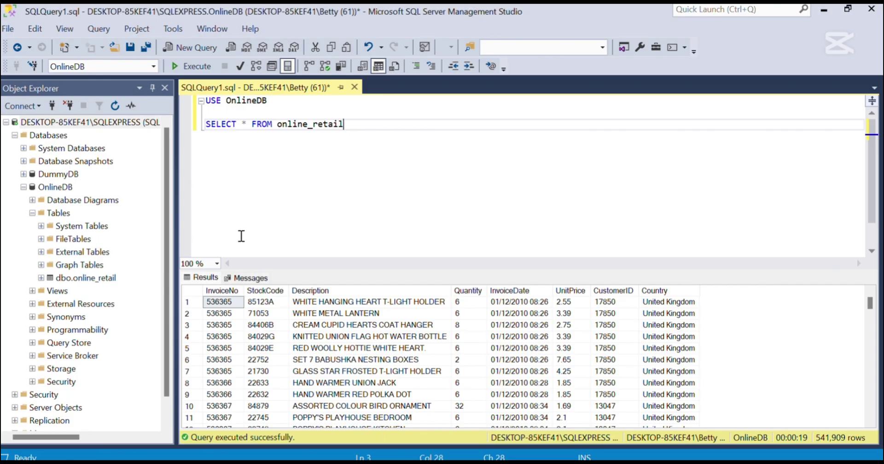
key("Return")
key("Return")
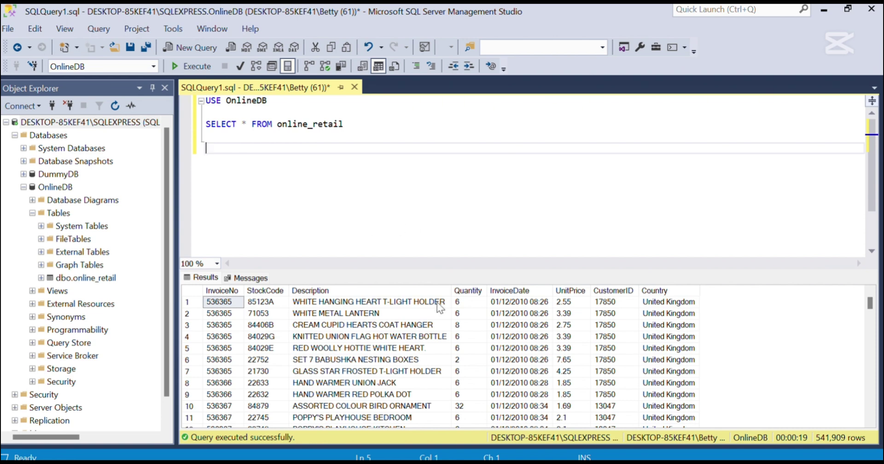
type("Select")
key("Return")
type("f")
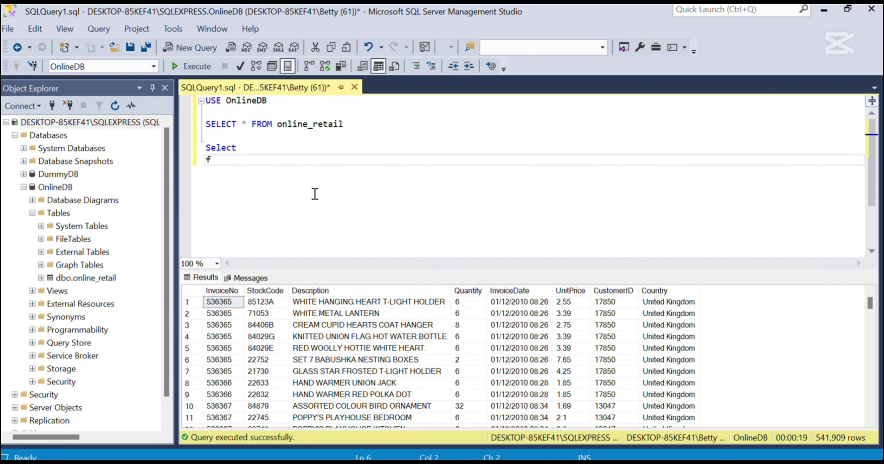
key("BackSpace")
type("From onlin")
key("Tab")
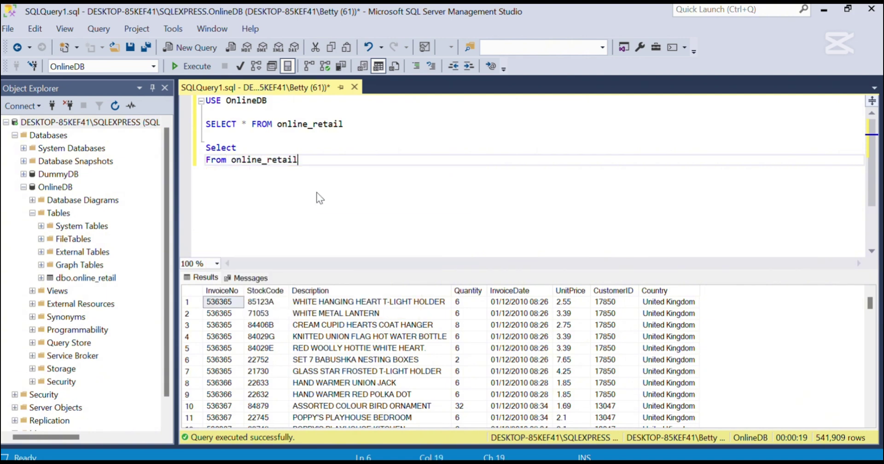
Add count(distinct Country) as the selected expression of the new query.
left_click(260, 147)
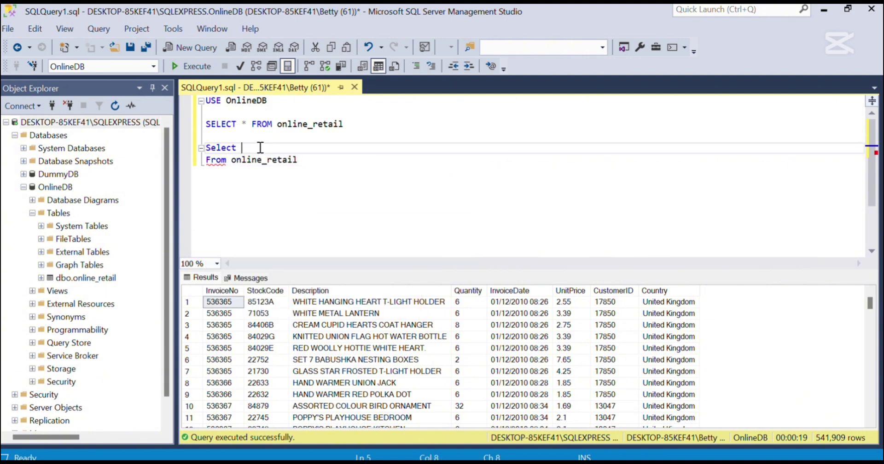
type("count")
type("(distin)")
key("Left")
type("distin")
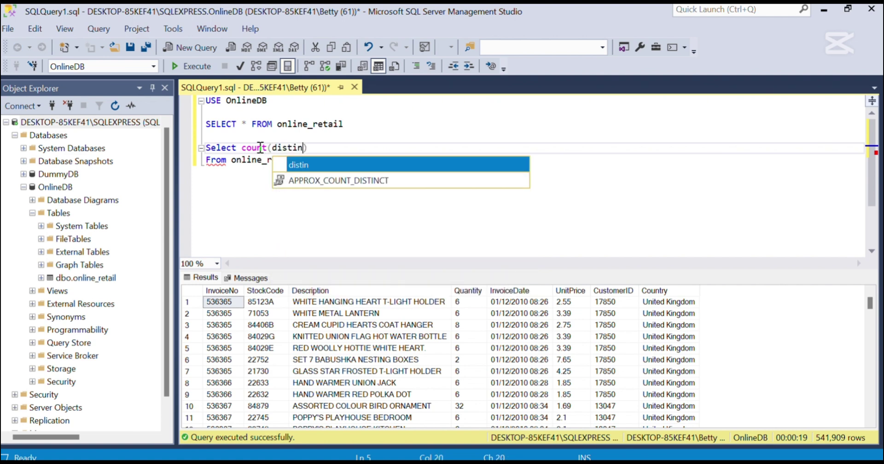
type("ct co")
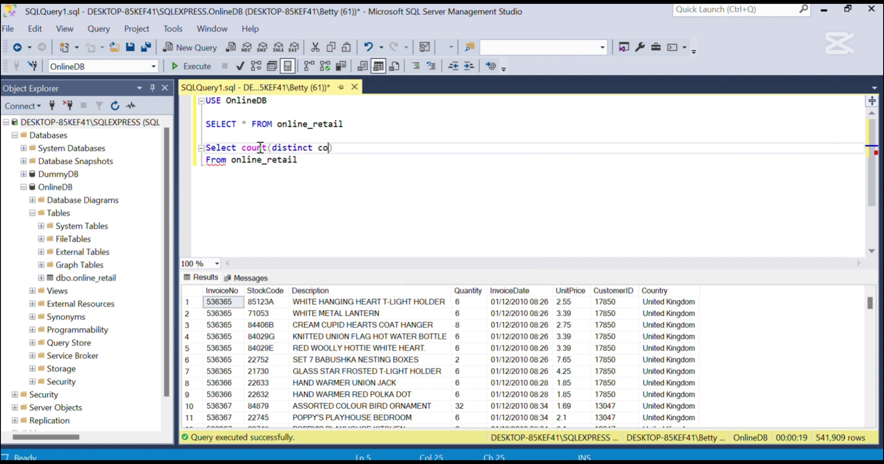
type("unt")
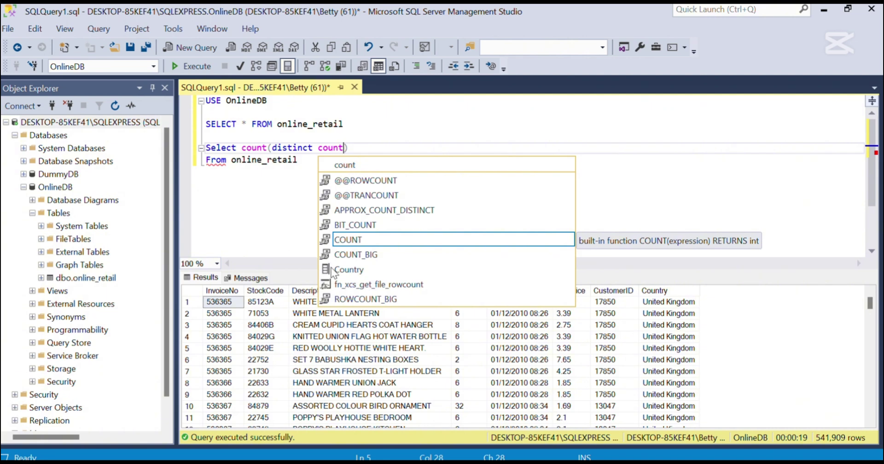
double_click(346, 270)
left_click(368, 149)
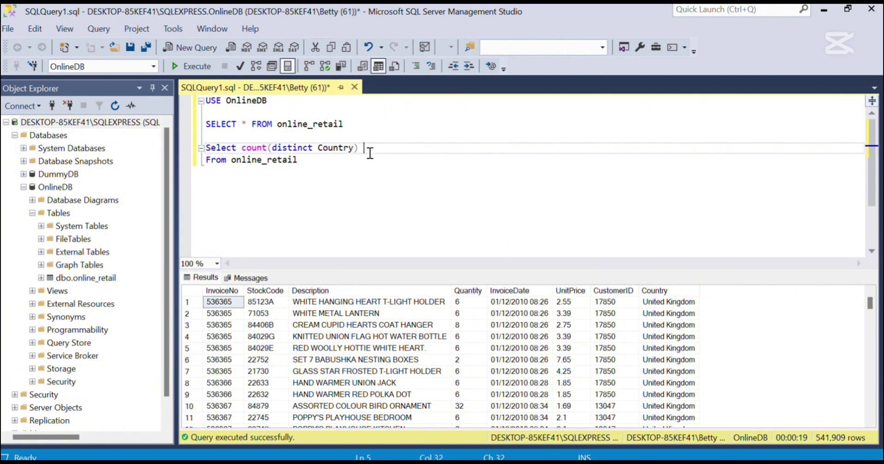
Alias the country count as DISTINCT_COUNT and execute only the new two-line query.
type("AS DISTICN")
key("BackSpace")
key("BackSpace")
type("NCT")
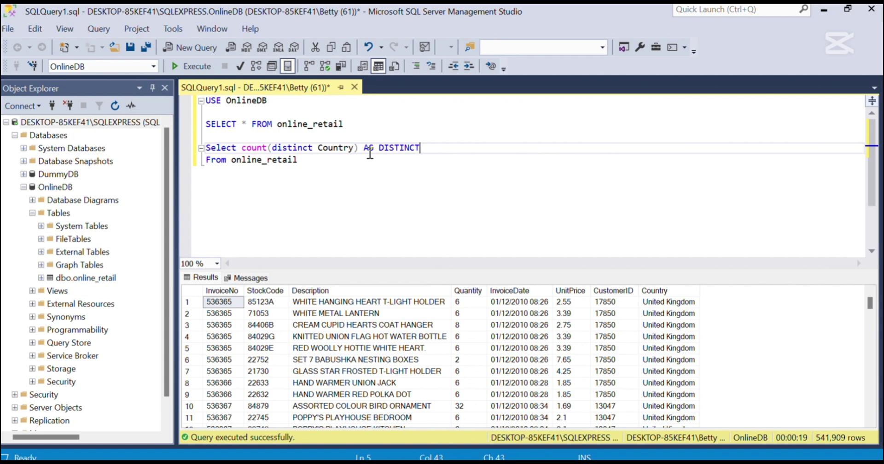
type("_COUNT")
left_click_drag(203, 147, 298, 161)
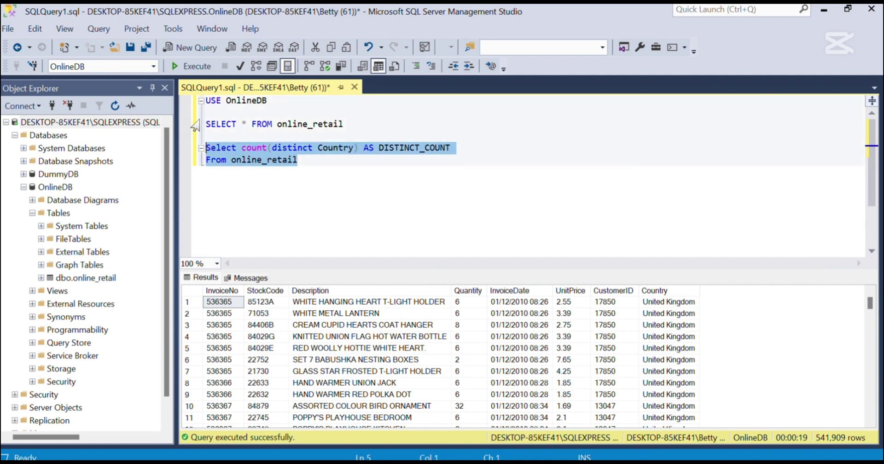
left_click(191, 66)
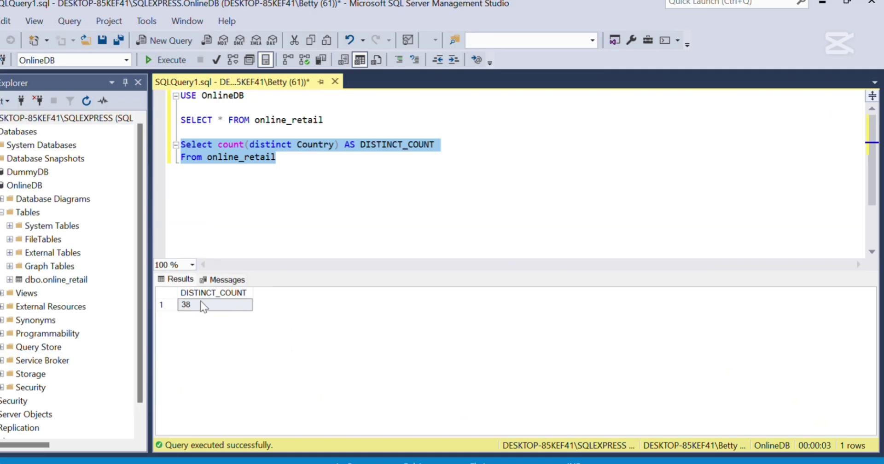
Add an INSERT INTO online_retail statement with dummy rows for Ghana and Nigeria below the distinct country count query.
left_click(278, 165)
key("Return")
key("Return")
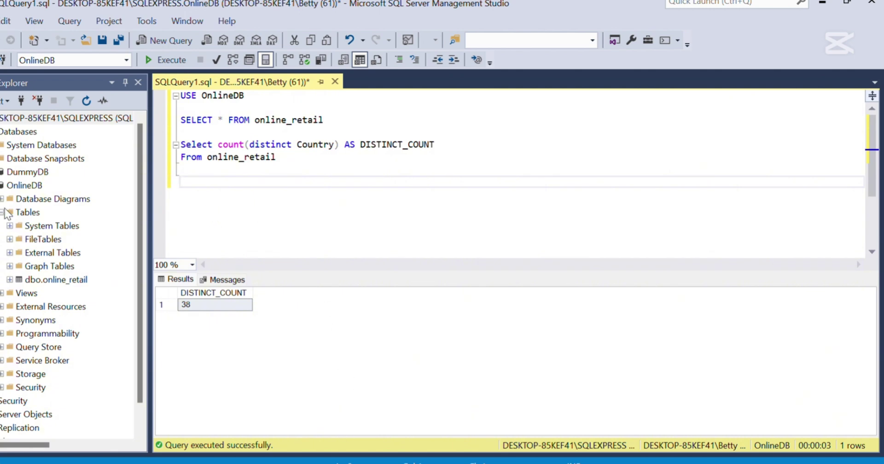
key("ctrl+v")
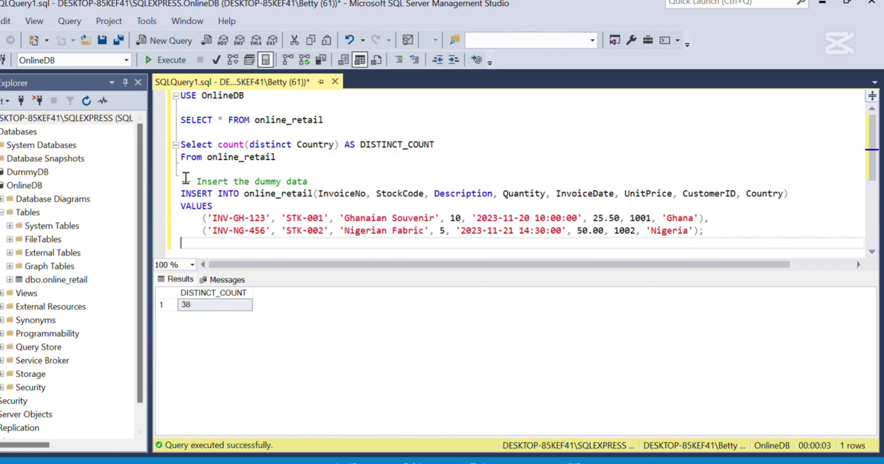
Execute only the INSERT statement that adds the two dummy rows to online_retail.
scroll(186, 177, "down", 1)
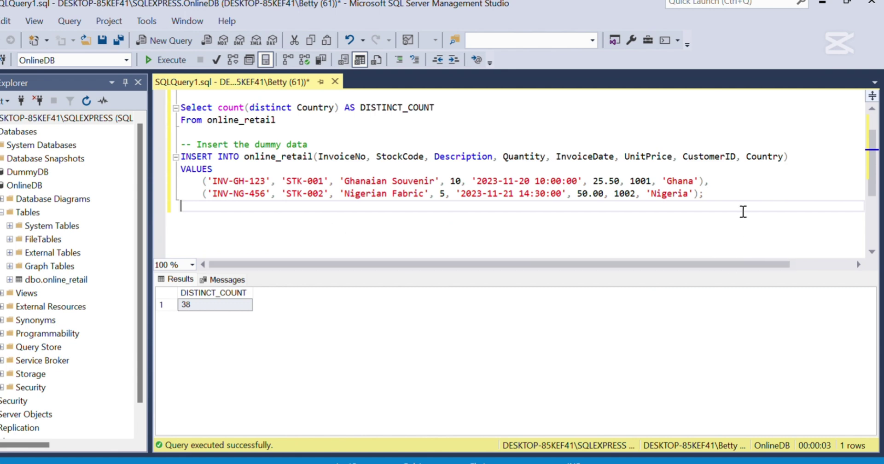
left_click_drag(741, 209, 116, 156)
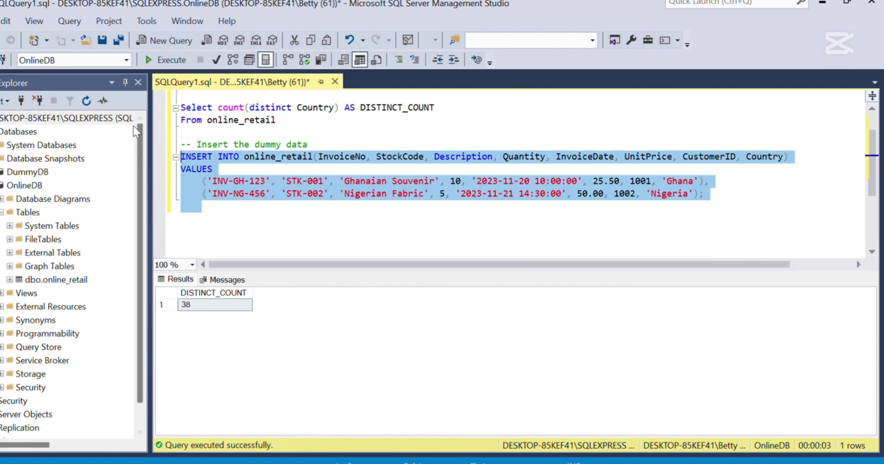
left_click(154, 61)
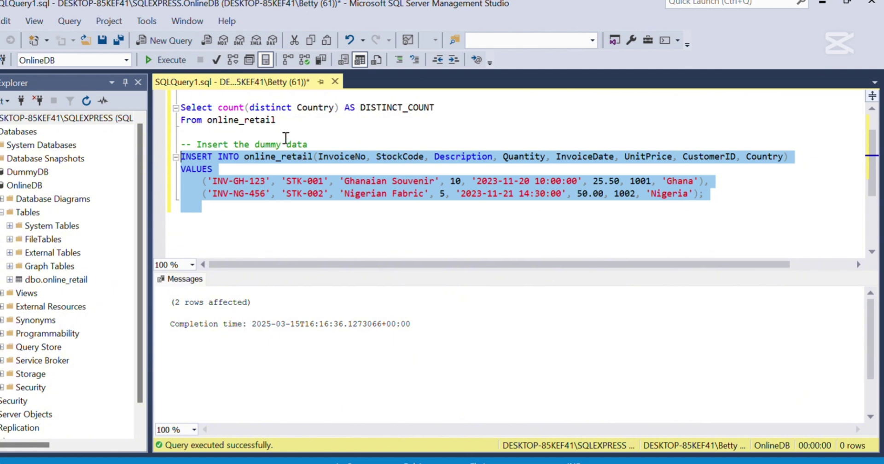
Rerun only the distinct country count query, and collapse the OnlineDB database in the object tree.
left_click(286, 120)
left_click_drag(286, 120, 167, 107)
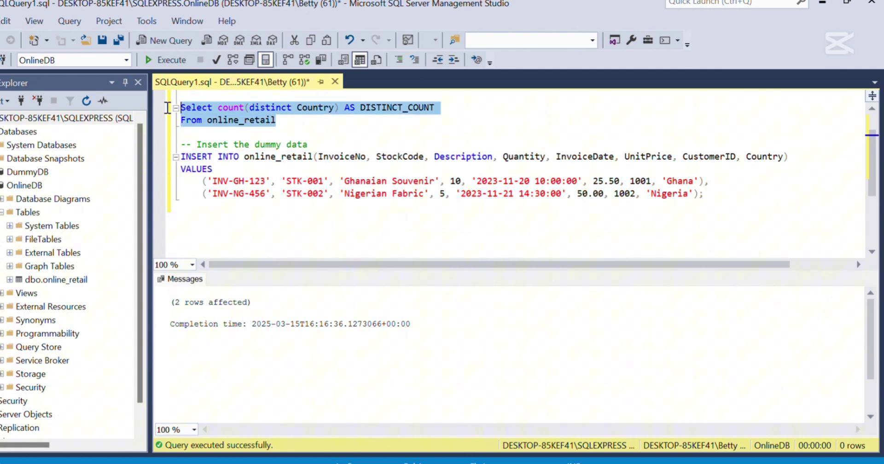
left_click(162, 62)
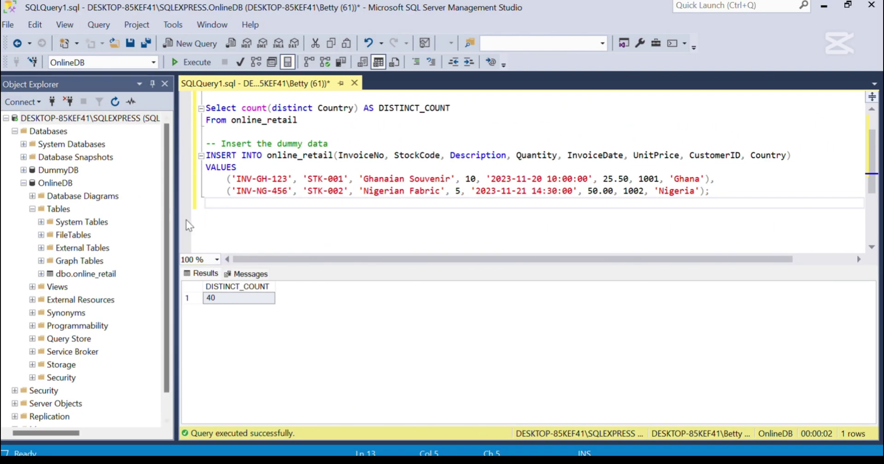
left_click(22, 183)
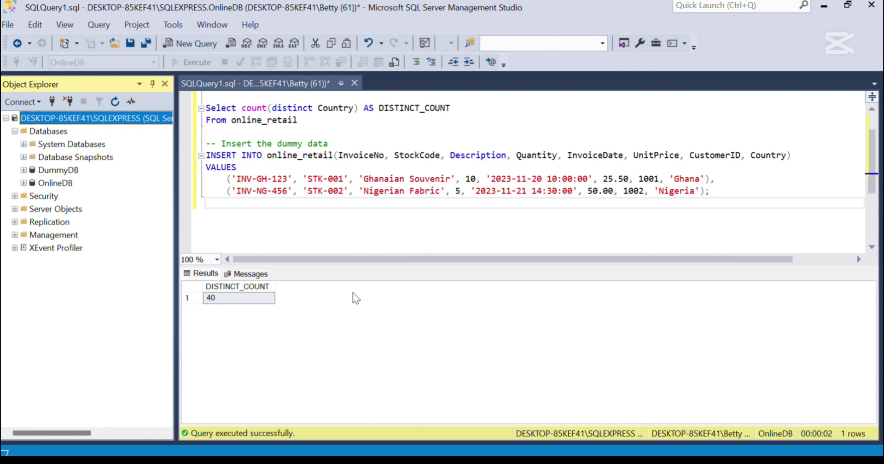
left_click(468, 230)
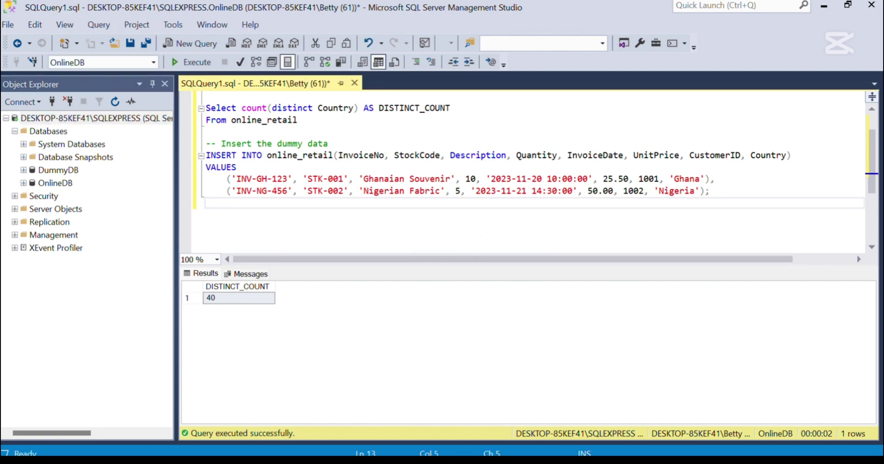
Switch to the Power BI service in the browser and refresh the Online Retail Dashboard semantic model.
left_click(315, 423)
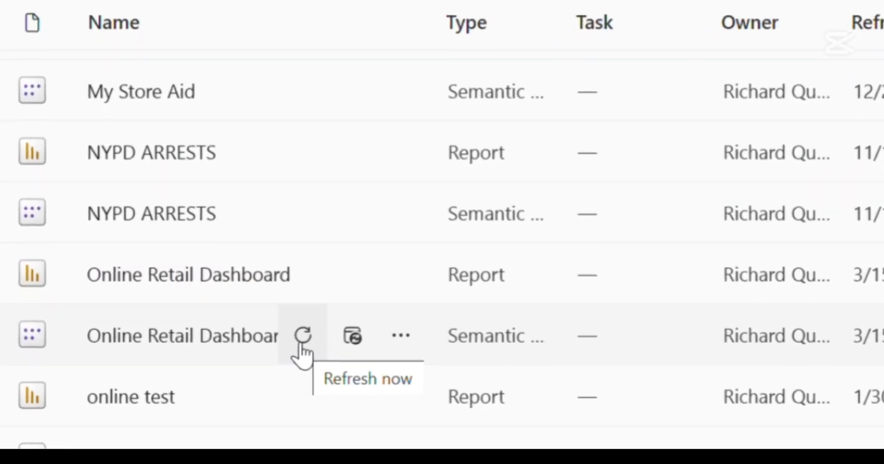
left_click(240, 400)
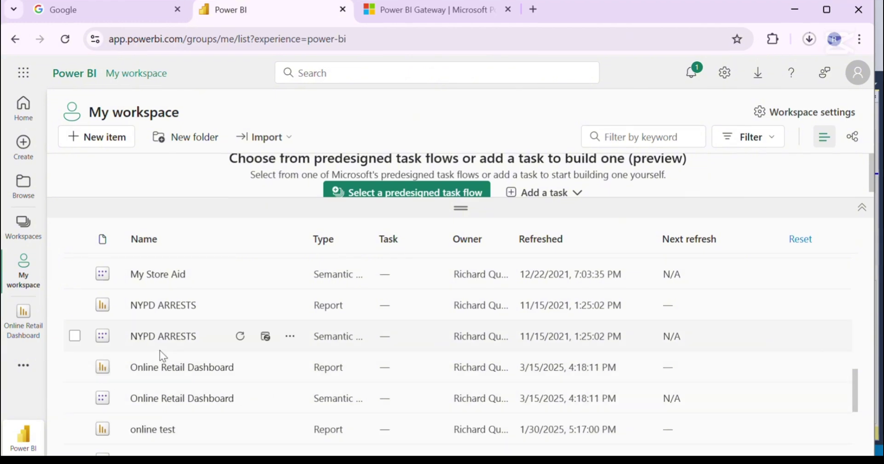
Reload the My workspace page and open the Online Retail Dashboard report.
left_click(62, 45)
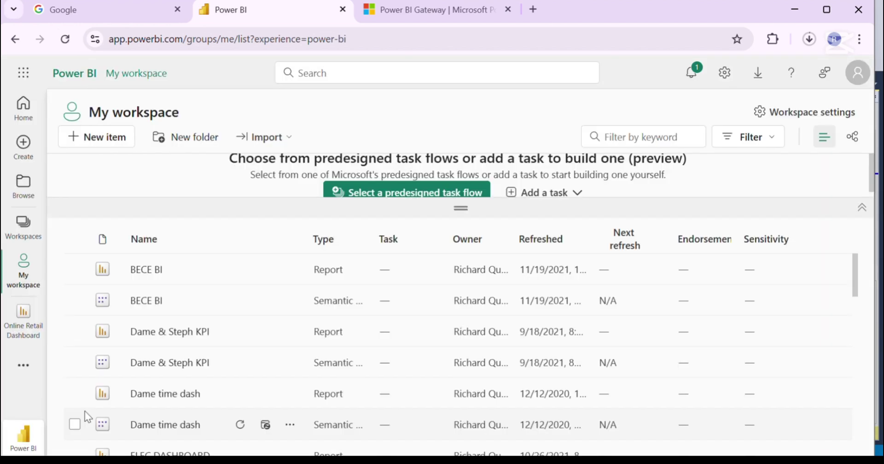
scroll(164, 410, "down", 4)
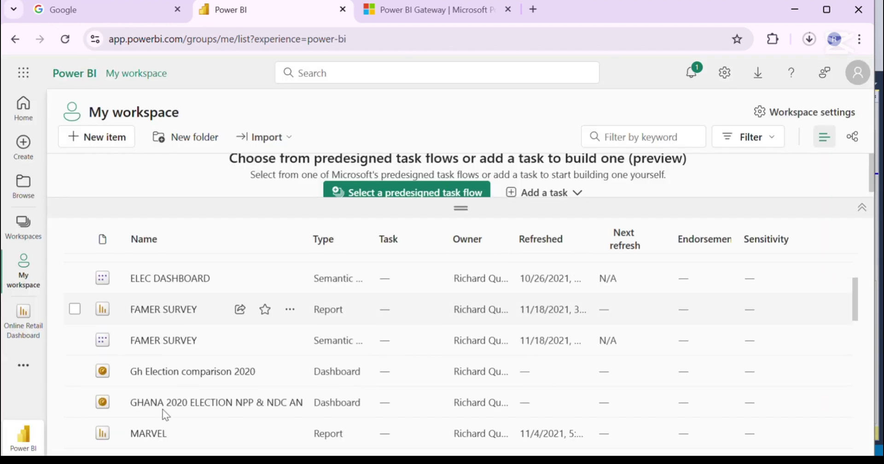
scroll(148, 413, "down", 6)
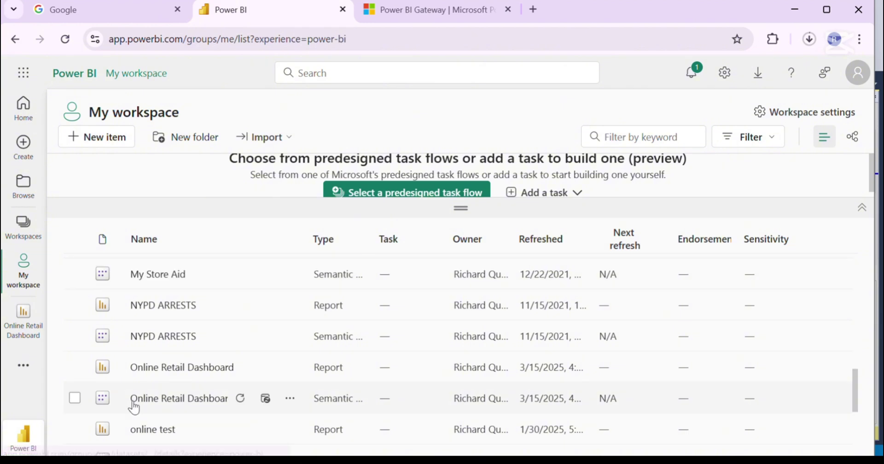
left_click(146, 367)
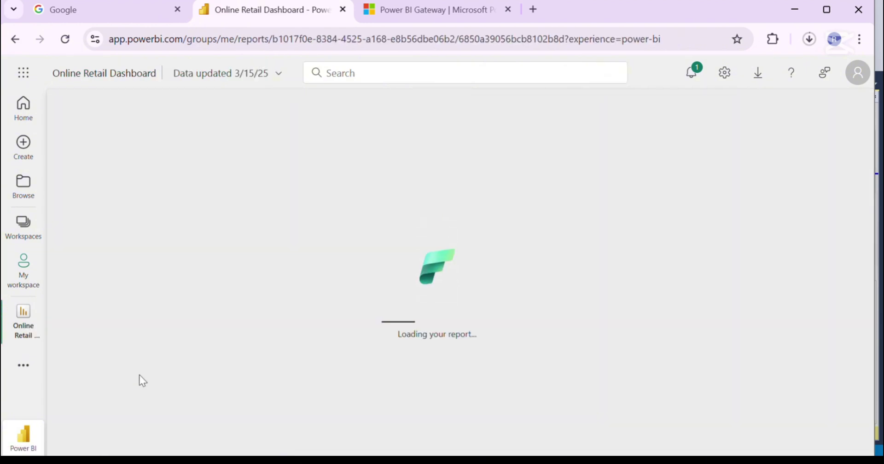